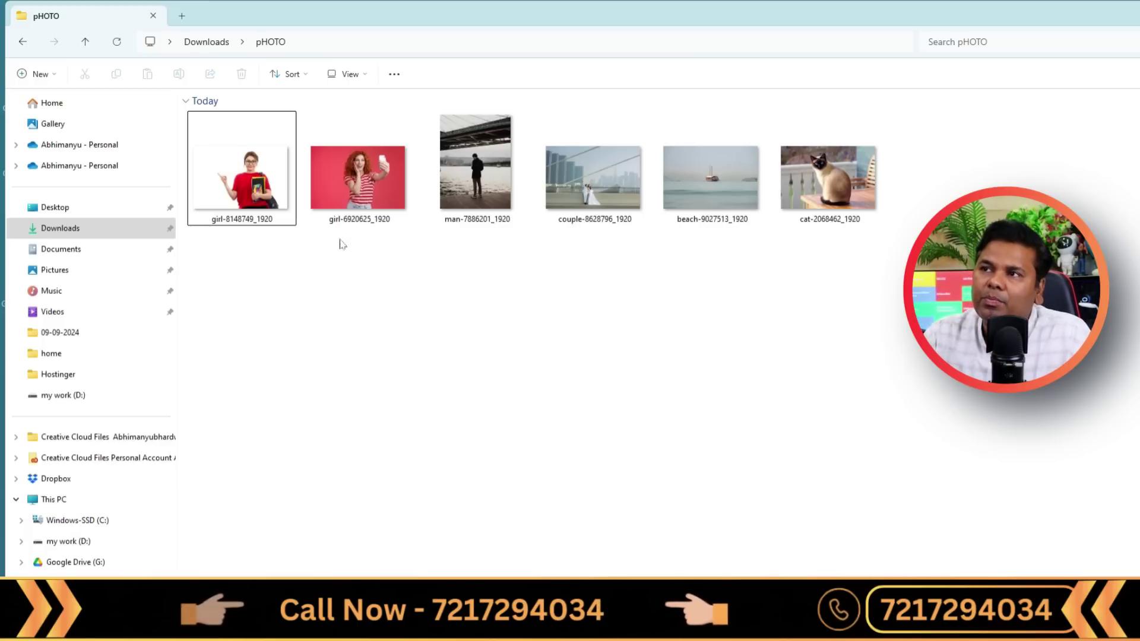
Open the girl-6920625_1920 photo in the viewer, try the maximized view, and restore it to a floating window beside the folder thumbnails.
{"action": "double_click", "coordinate": [313, 180]}
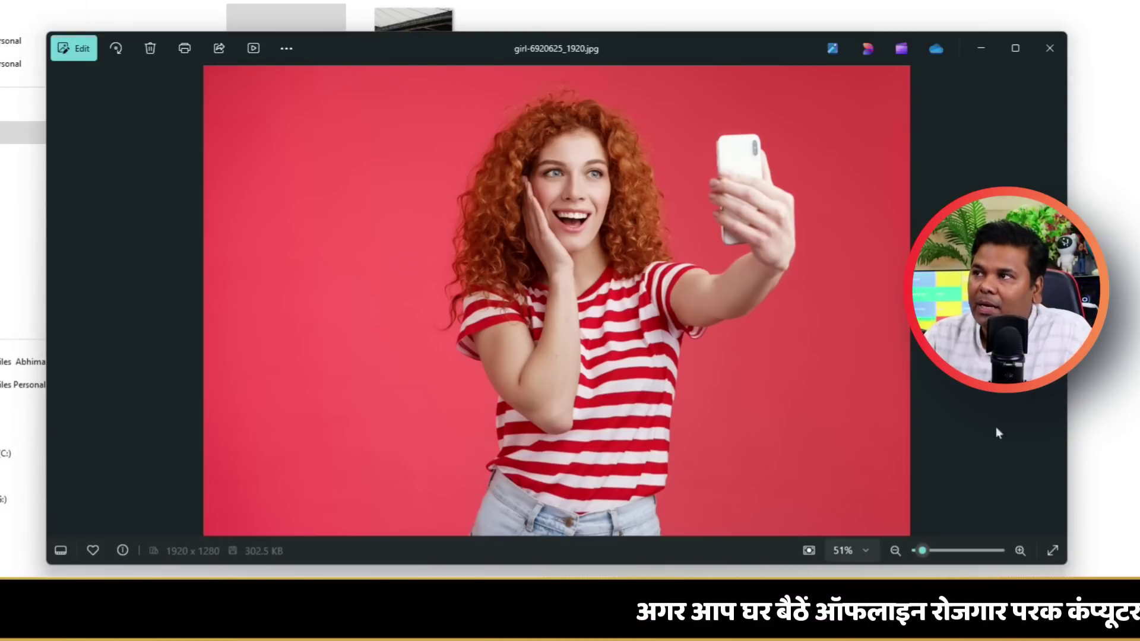
{"action": "left_click", "coordinate": [1016, 48]}
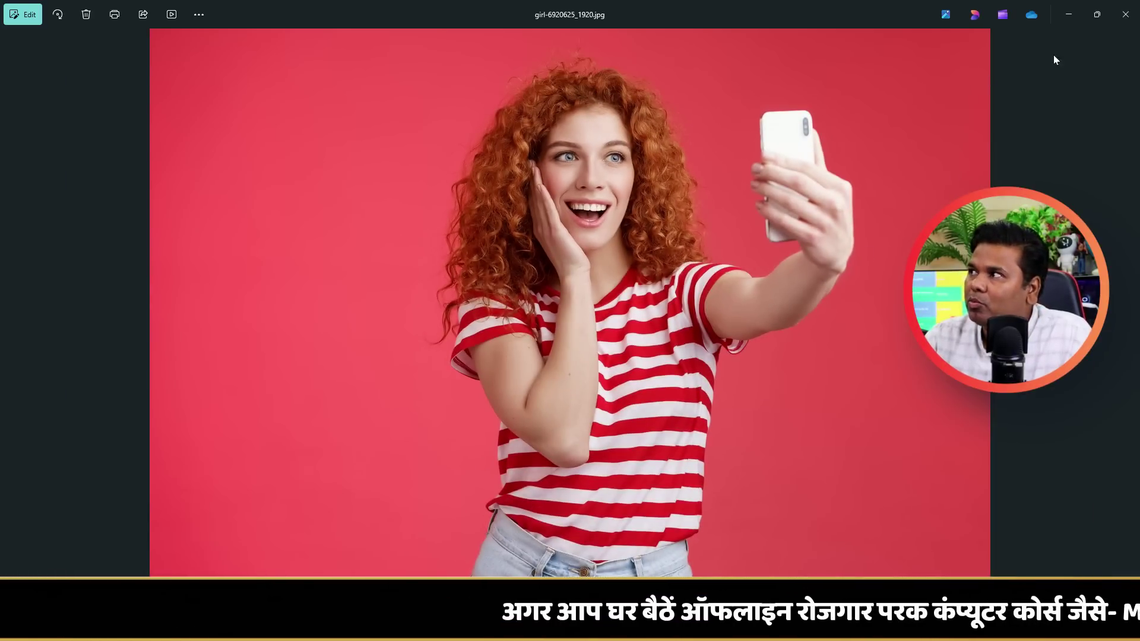
{"action": "left_click", "coordinate": [1096, 16]}
{"action": "left_click_drag", "start_coordinate": [974, 567], "coordinate": [712, 559]}
{"action": "left_click_drag", "start_coordinate": [420, 131], "coordinate": [561, 133]}
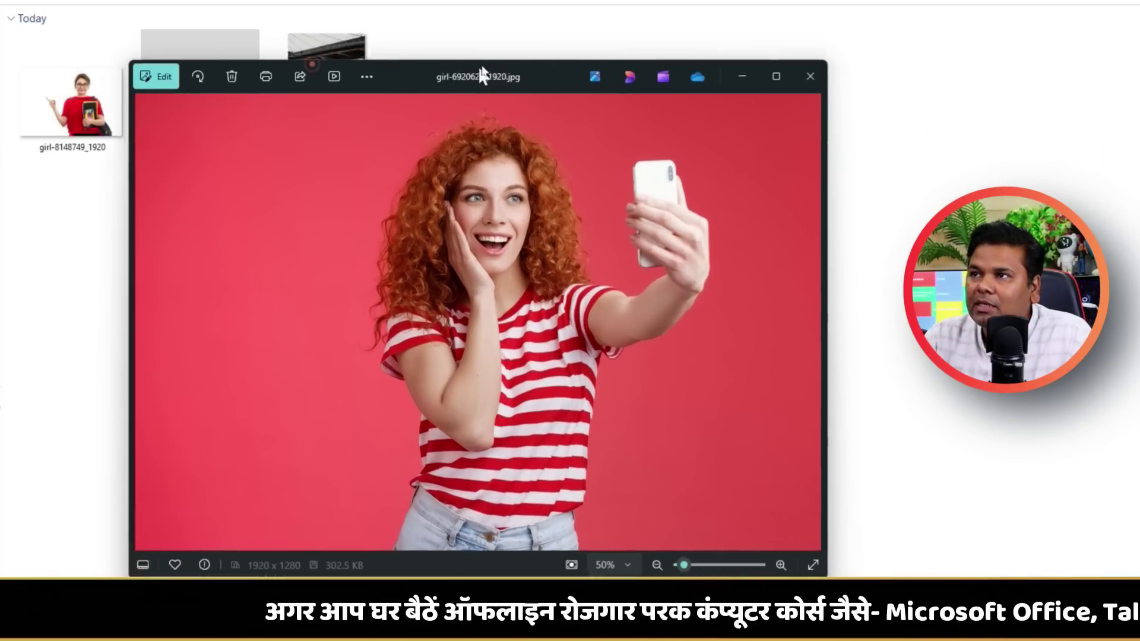
{"action": "left_click_drag", "start_coordinate": [482, 74], "coordinate": [499, 49]}
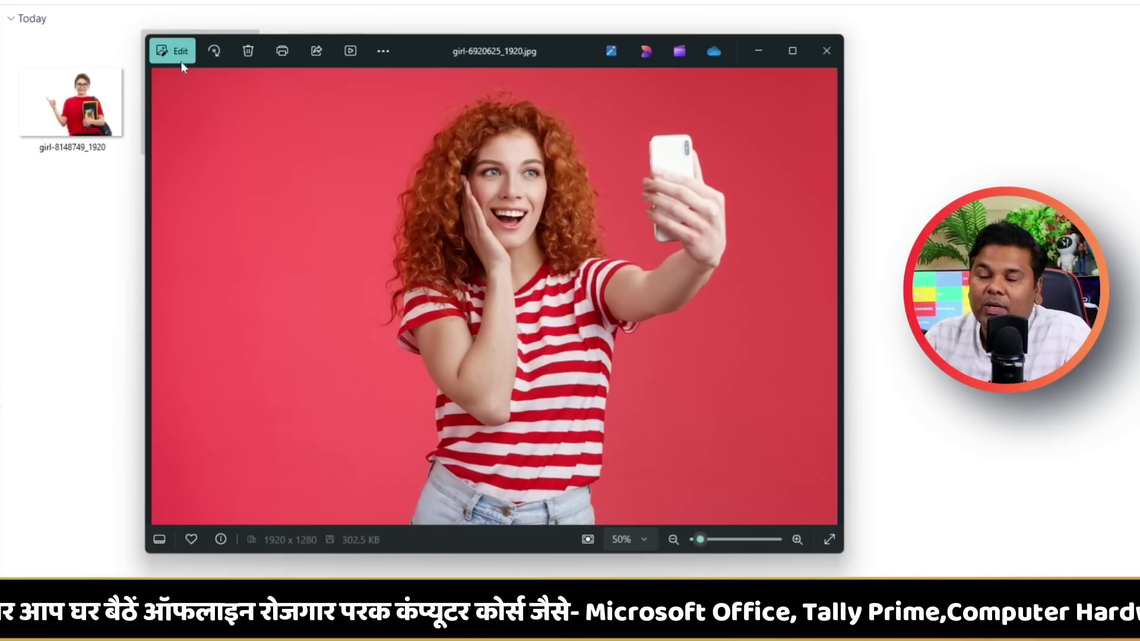
Rotate the photo clockwise in 90-degree turns through two full rotations, ending upright.
{"action": "left_click", "coordinate": [220, 52]}
{"action": "left_click", "coordinate": [221, 52]}
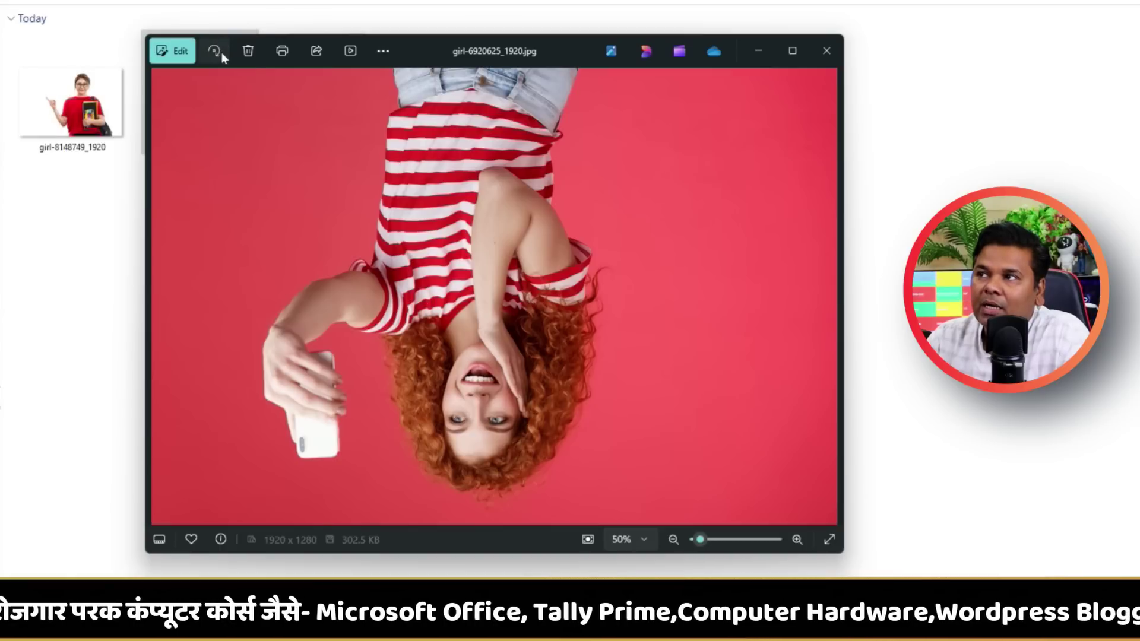
{"action": "left_click", "coordinate": [221, 52]}
{"action": "left_click", "coordinate": [221, 52]}
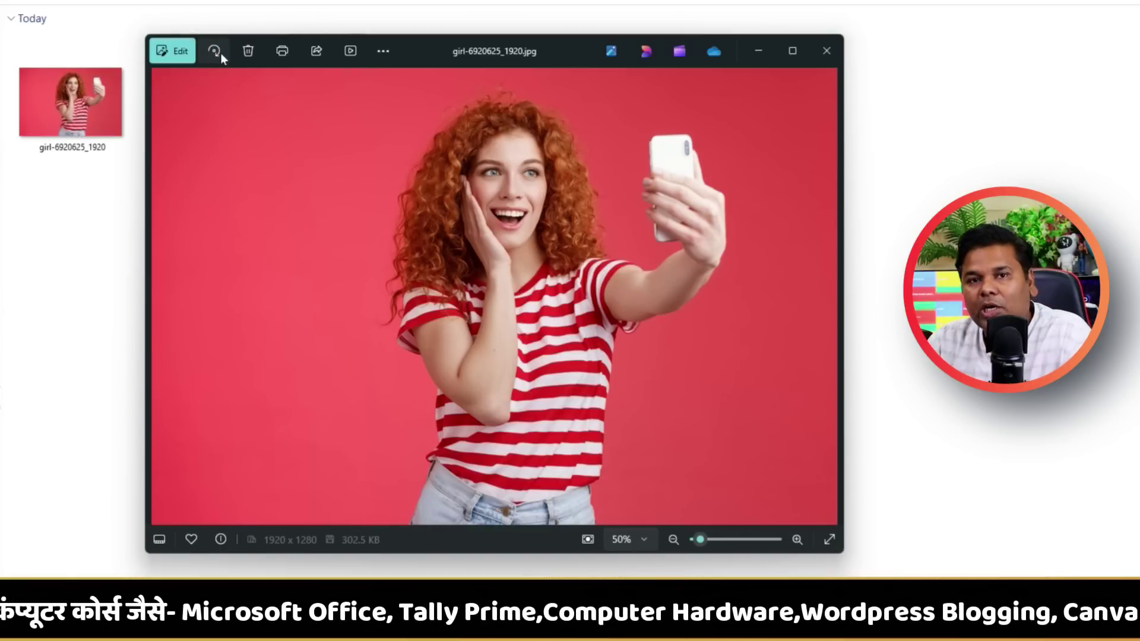
{"action": "left_click", "coordinate": [219, 54]}
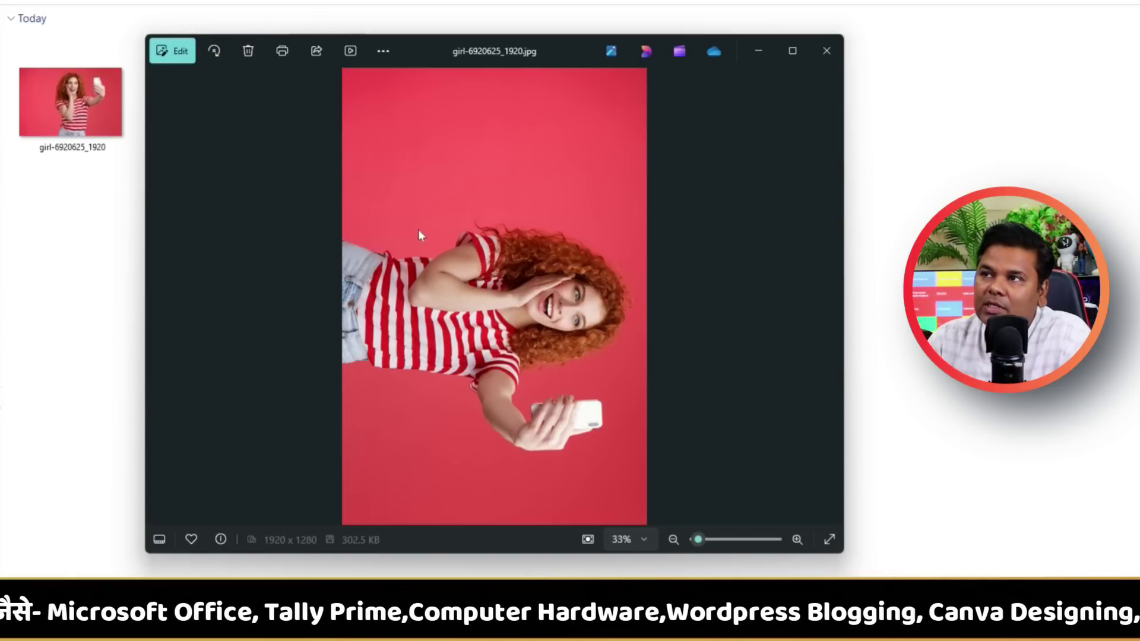
{"action": "left_click", "coordinate": [212, 48]}
{"action": "left_click", "coordinate": [209, 54]}
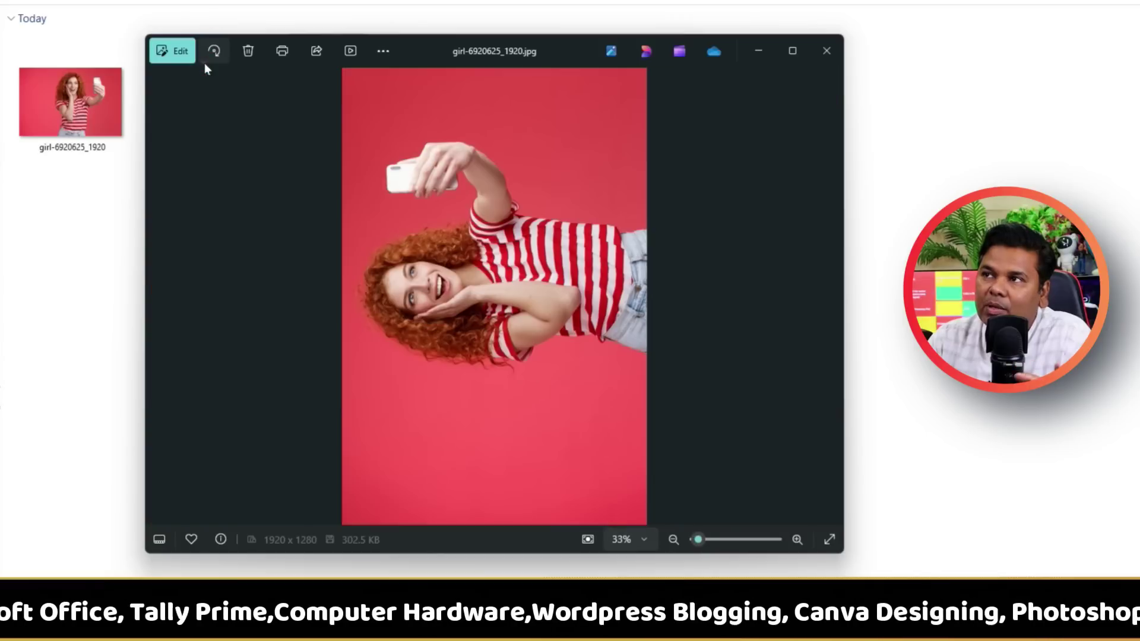
{"action": "left_click", "coordinate": [211, 57]}
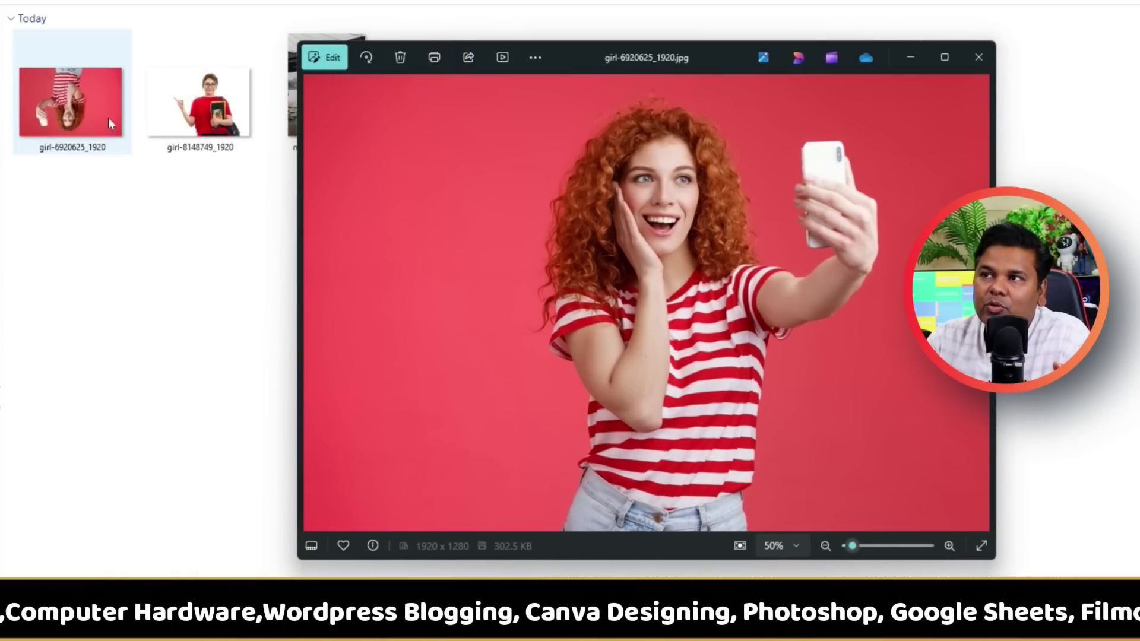
Move the viewer window next to the folder thumbnail and rotate the photo clockwise through one full turn, ending upright.
{"action": "left_click_drag", "start_coordinate": [609, 63], "coordinate": [473, 67]}
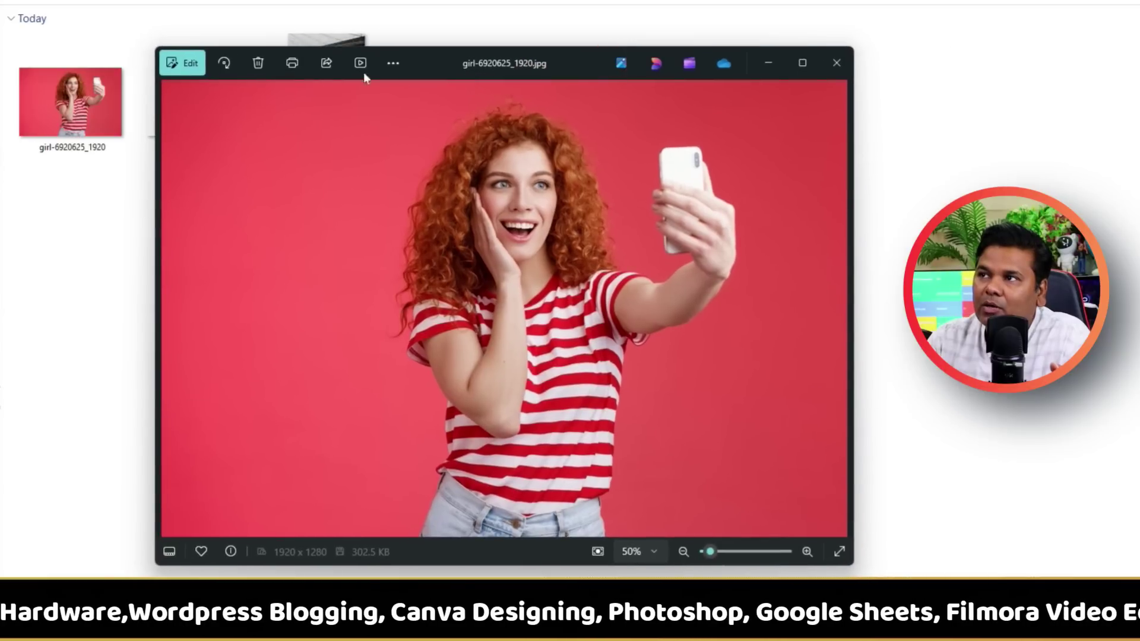
{"action": "left_click", "coordinate": [219, 67]}
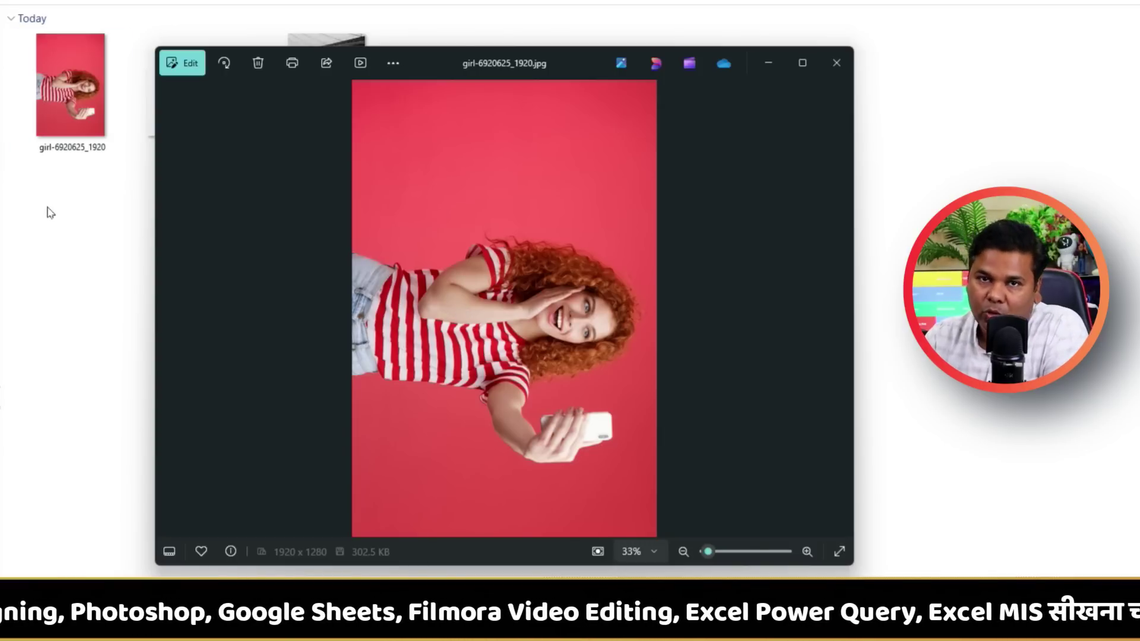
{"action": "left_click", "coordinate": [224, 63]}
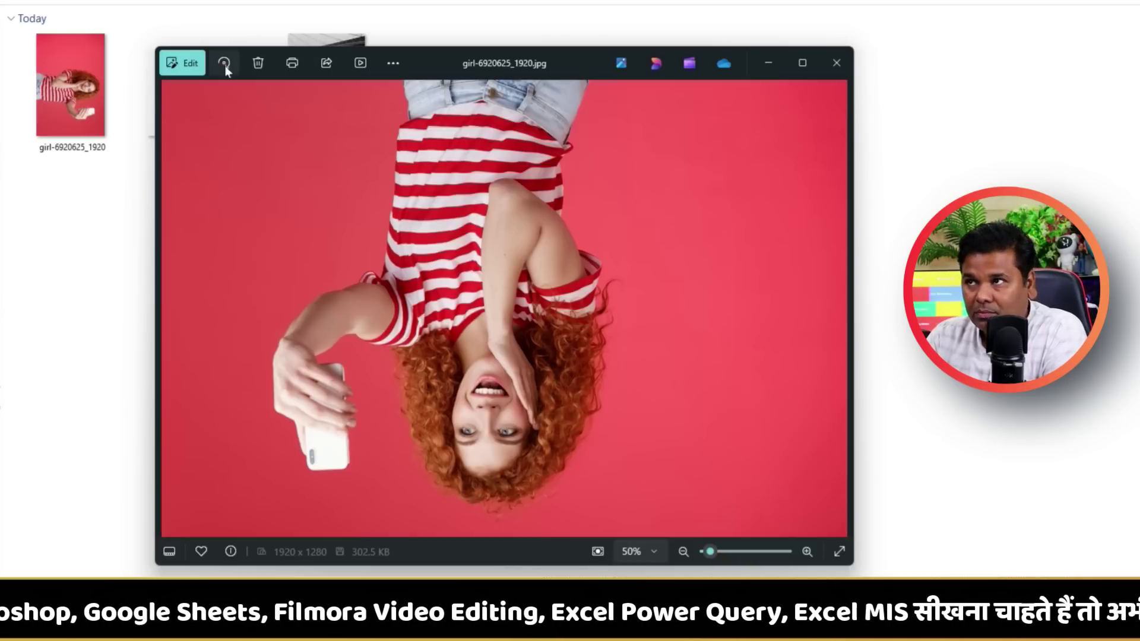
{"action": "left_click", "coordinate": [224, 63]}
{"action": "left_click", "coordinate": [224, 63]}
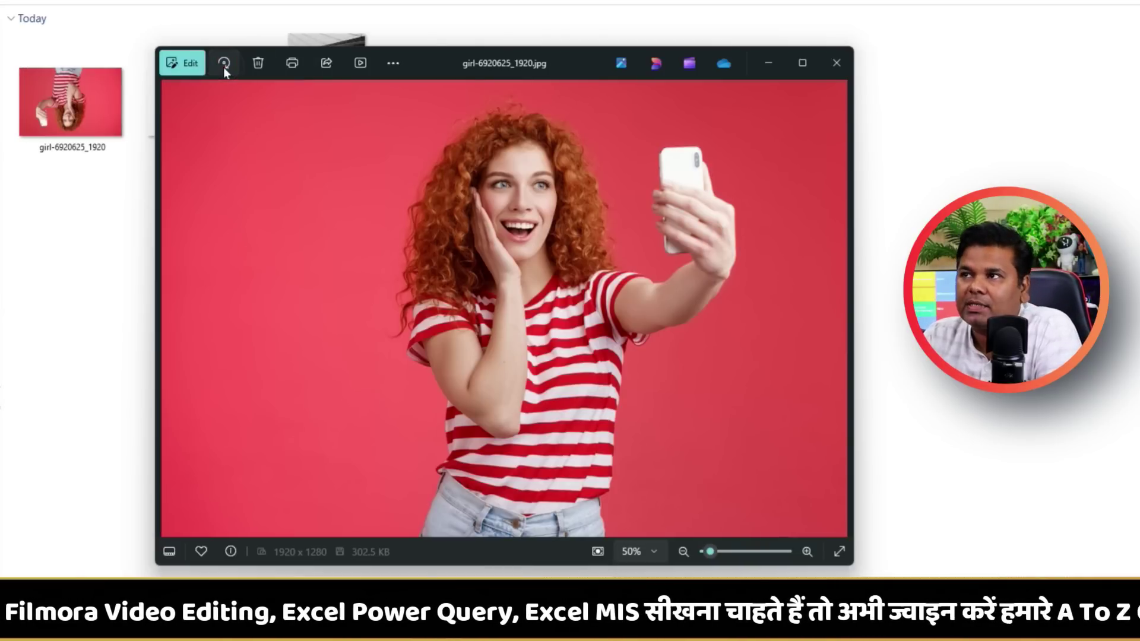
Open the print settings for the photo and preview the photo sizes 100 × 148 mm (Hagaki) and 3.5 x 5 in.
{"action": "left_click", "coordinate": [291, 63]}
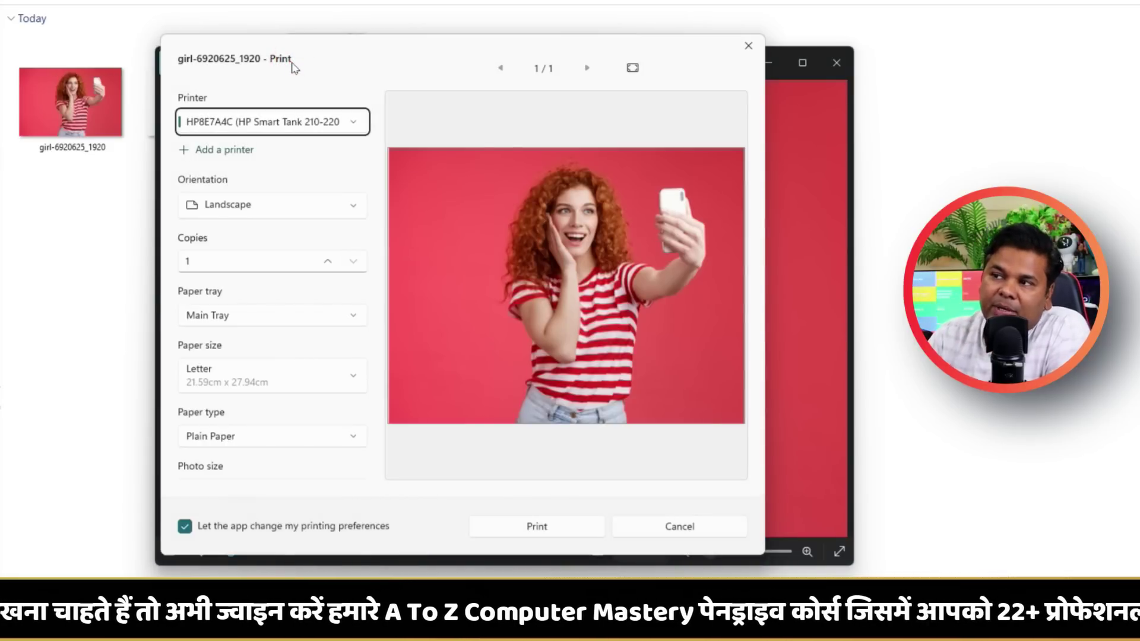
{"action": "scroll", "coordinate": [231, 252], "scroll_direction": "down", "scroll_amount": 3}
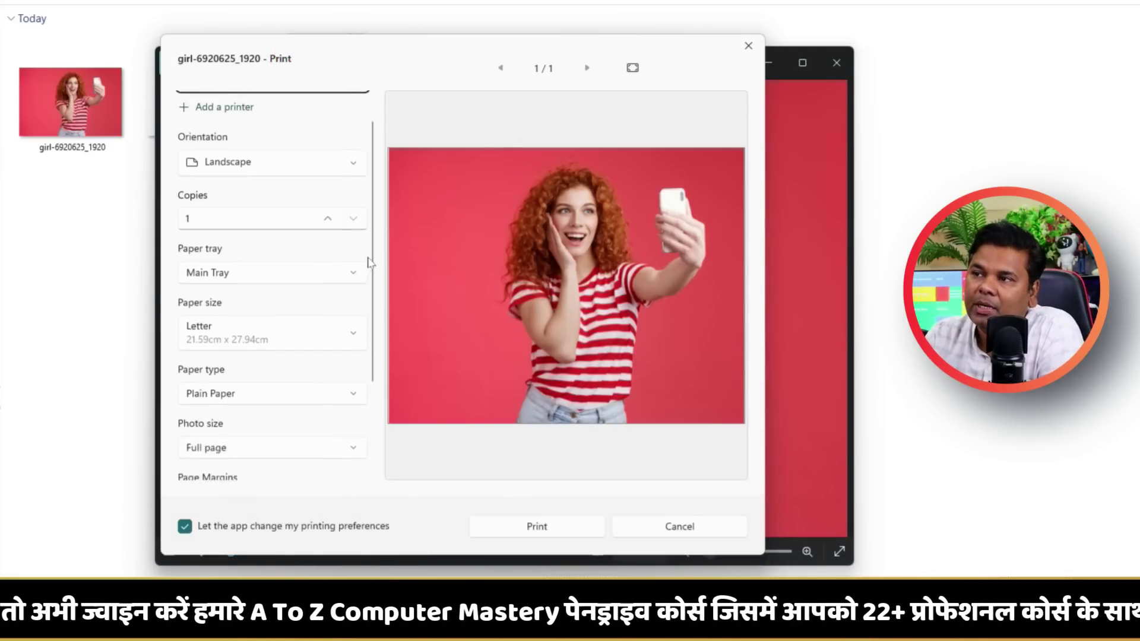
{"action": "left_click", "coordinate": [275, 335]}
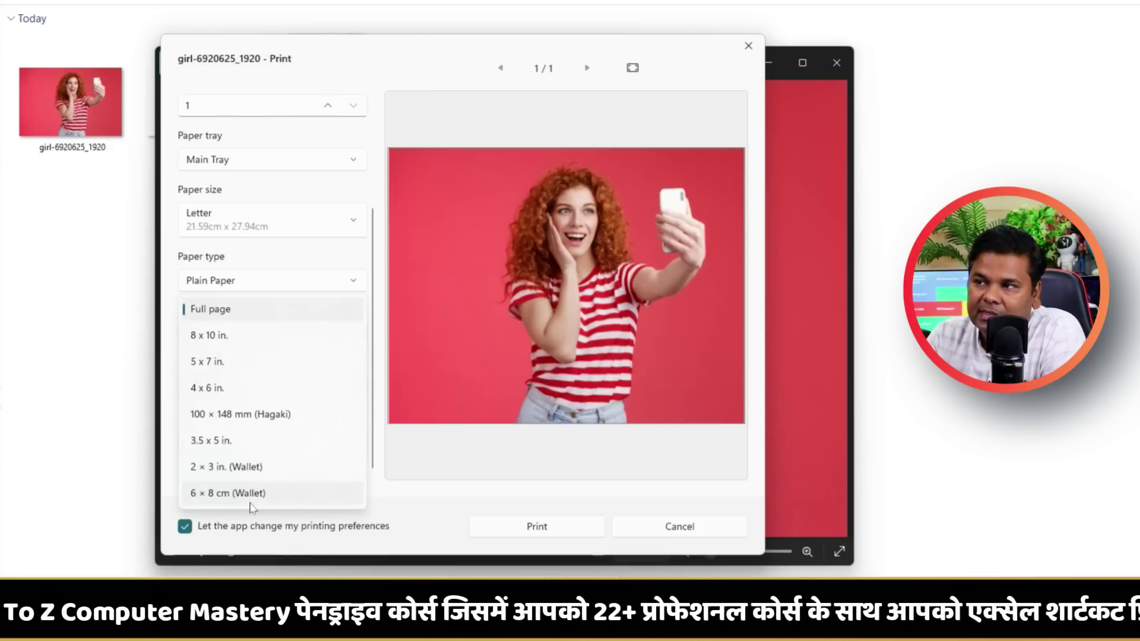
{"action": "left_click", "coordinate": [269, 423]}
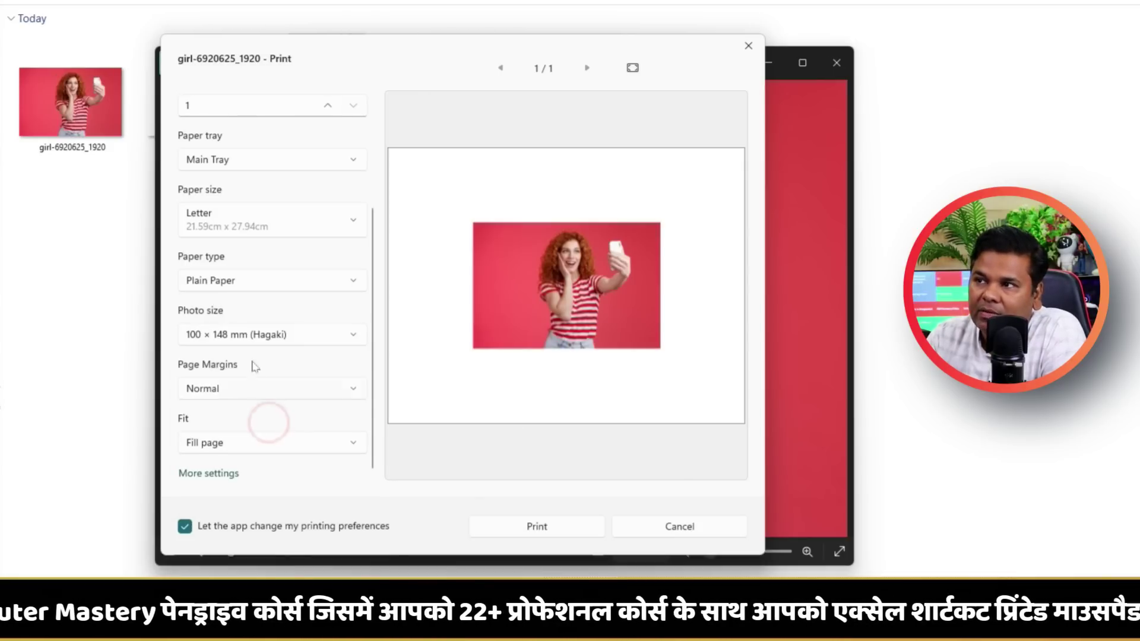
{"action": "left_click", "coordinate": [249, 334]}
{"action": "left_click", "coordinate": [243, 364]}
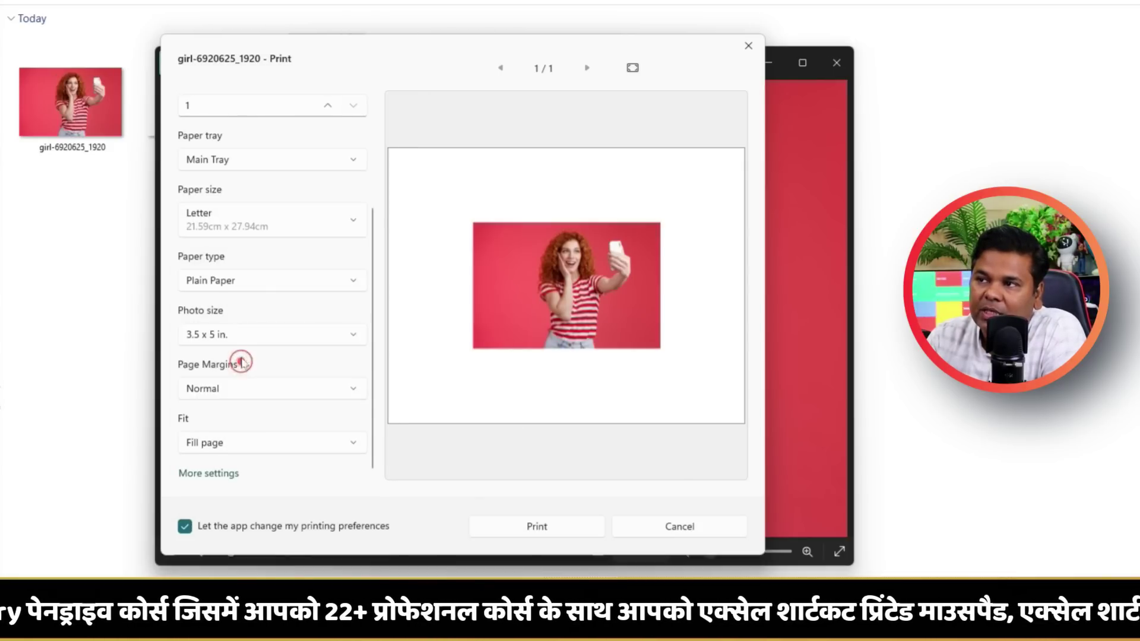
Preview the 6 × 8 cm (Wallet) photo size, check the fit options, and cancel printing.
{"action": "left_click", "coordinate": [251, 336]}
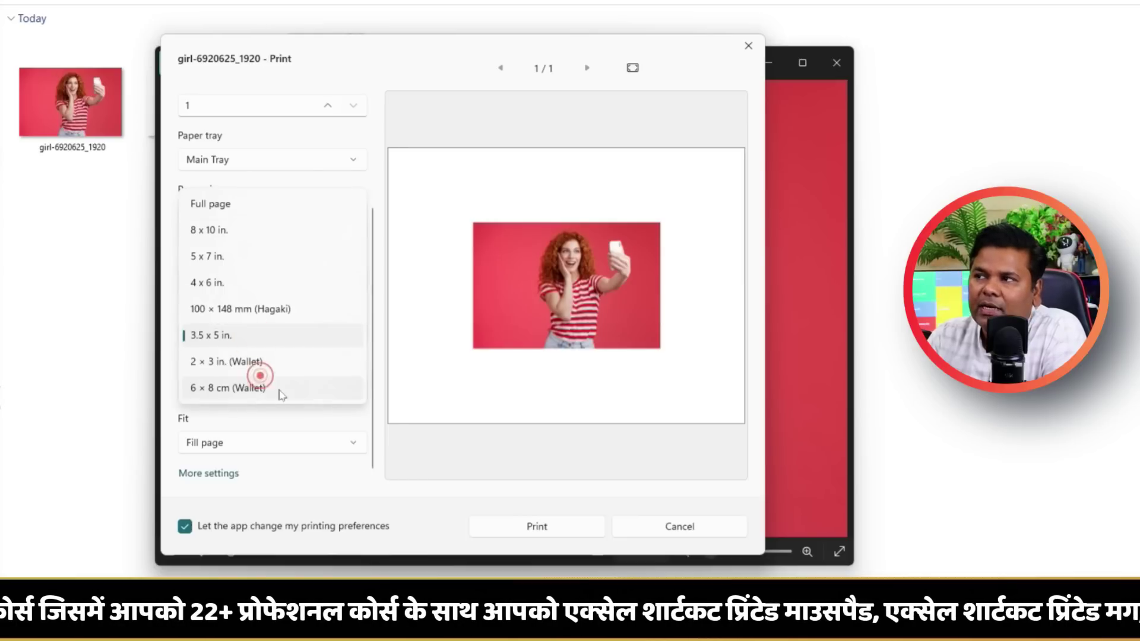
{"action": "left_click", "coordinate": [260, 387]}
{"action": "left_click", "coordinate": [263, 440]}
{"action": "left_click", "coordinate": [266, 440]}
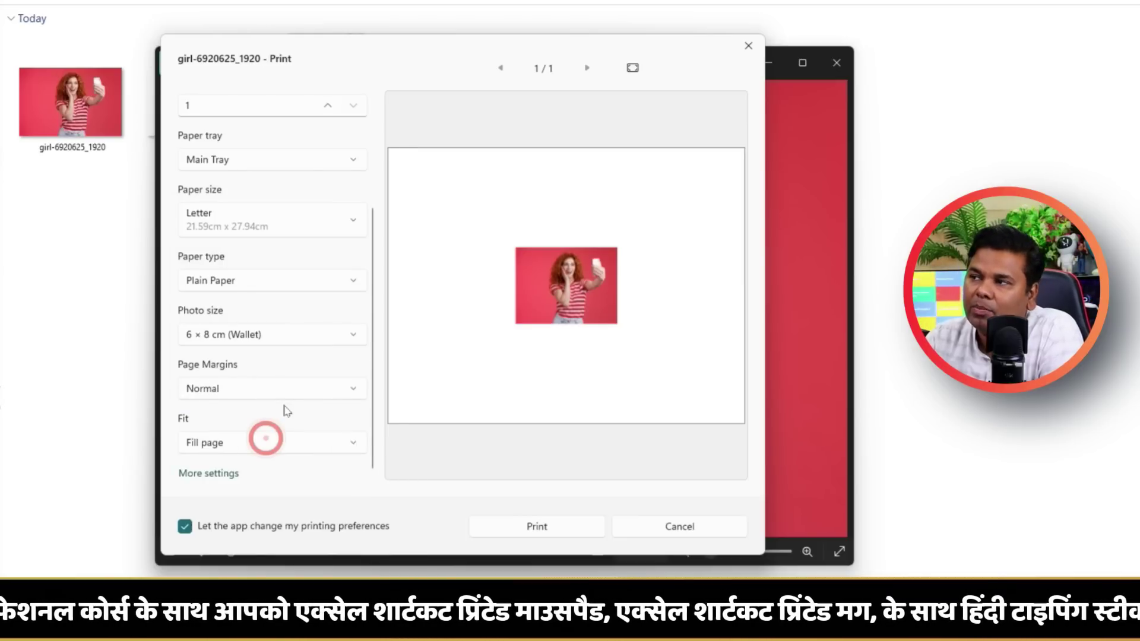
{"action": "left_click", "coordinate": [676, 524]}
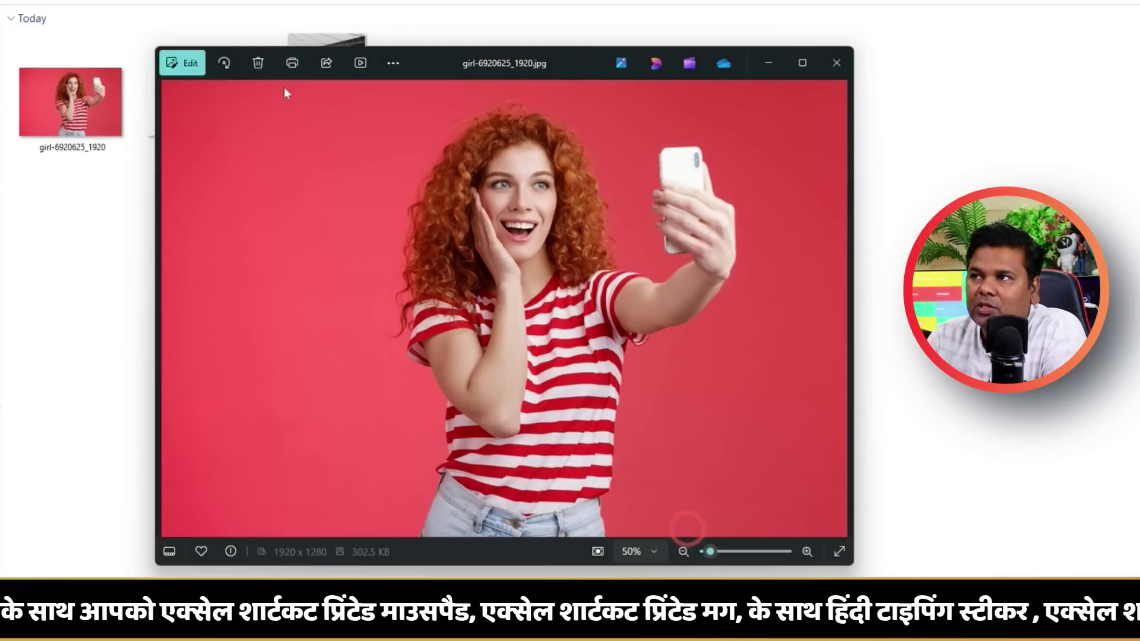
Examine the contacts, nearby devices and apps available for sharing the photo, and close the share window.
{"action": "left_click", "coordinate": [325, 64]}
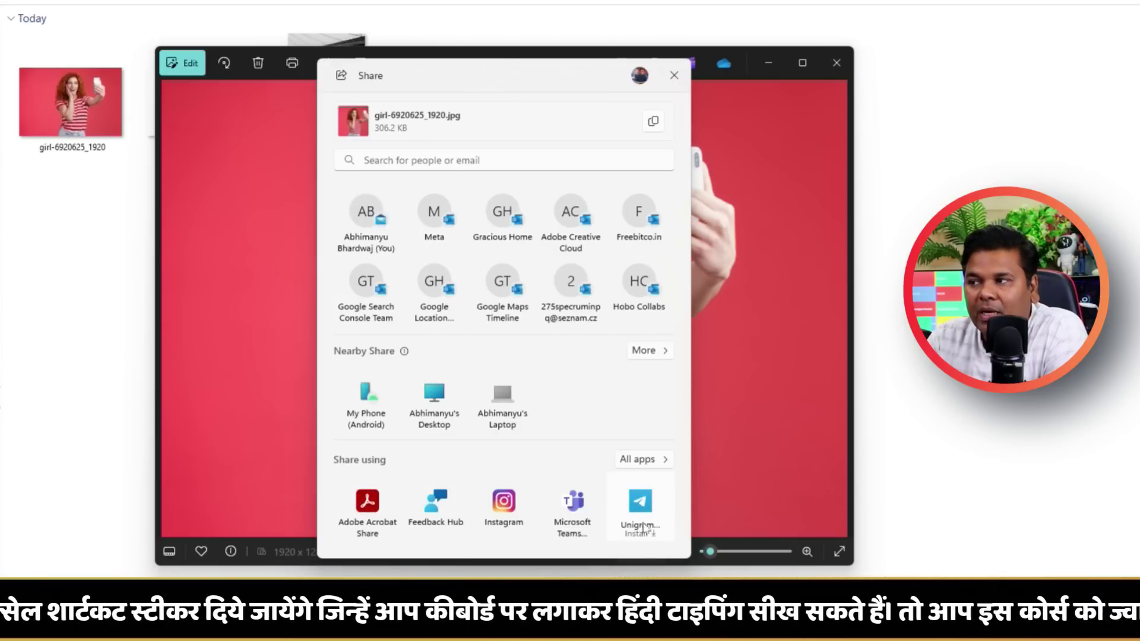
{"action": "left_click", "coordinate": [674, 74]}
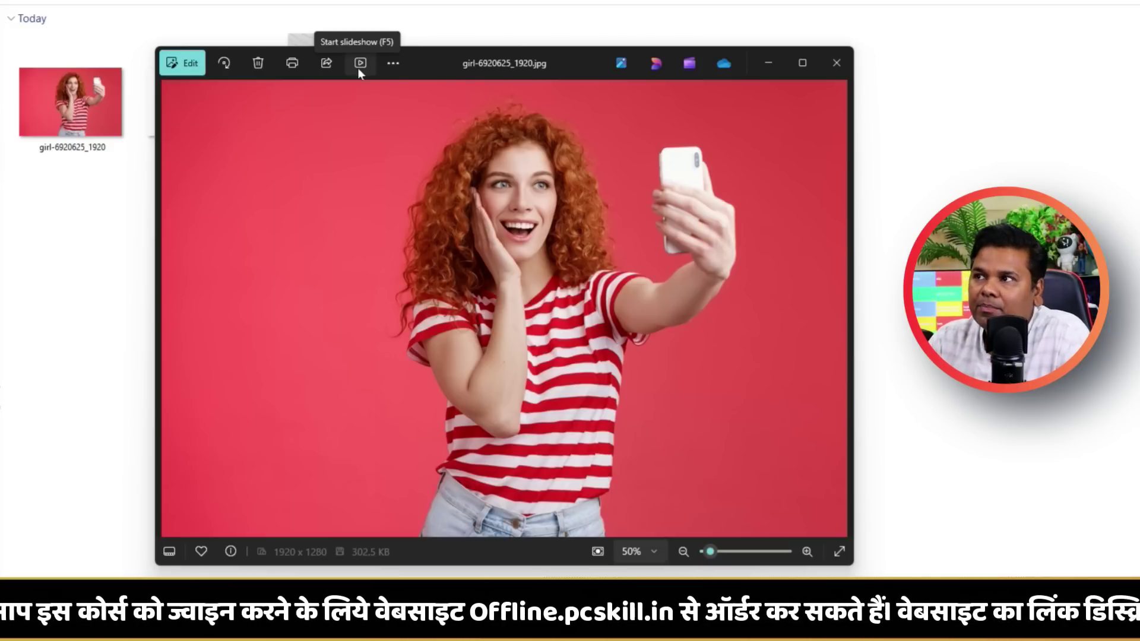
Start a slideshow of the folder's photos and set its volume to 0.
{"action": "left_click", "coordinate": [358, 67]}
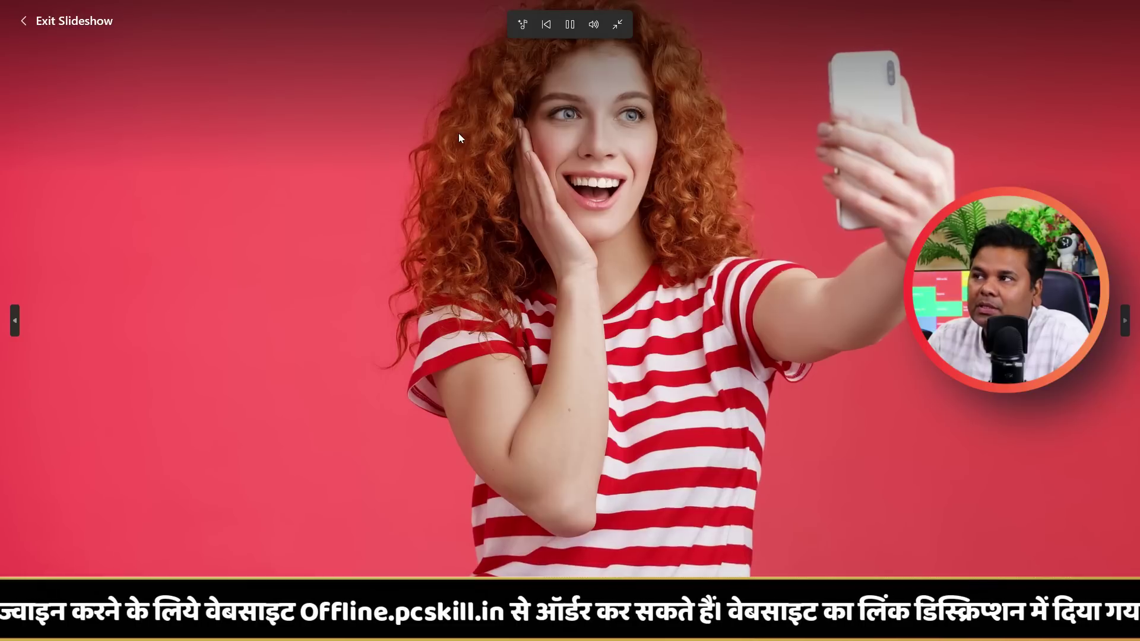
{"action": "left_click", "coordinate": [523, 24]}
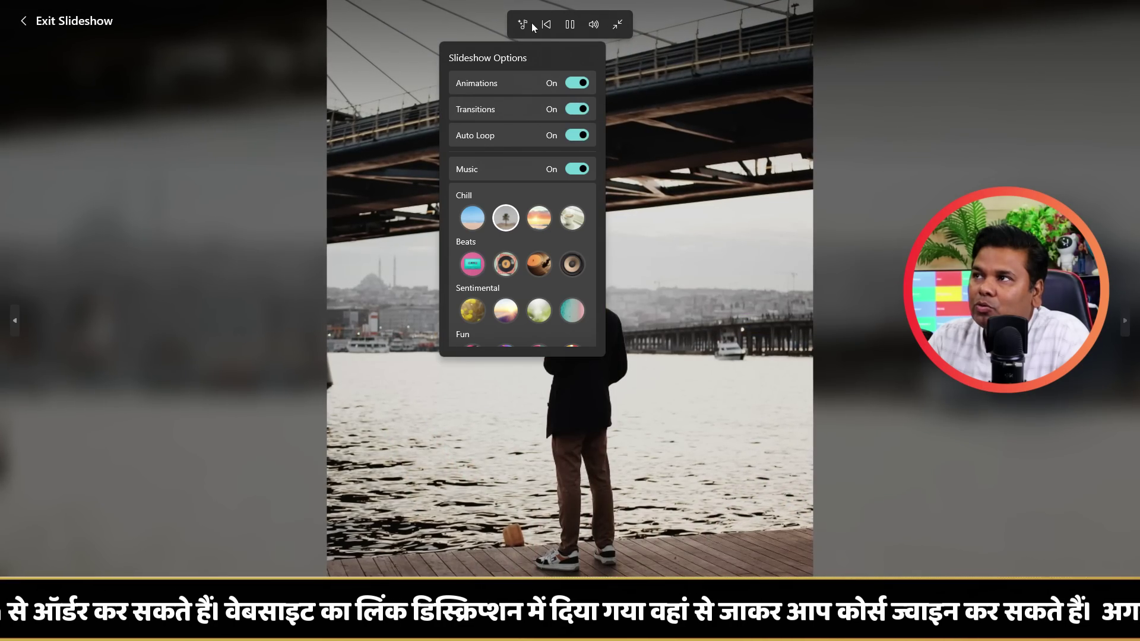
{"action": "left_click", "coordinate": [529, 24]}
{"action": "left_click", "coordinate": [529, 24]}
{"action": "left_click", "coordinate": [594, 24]}
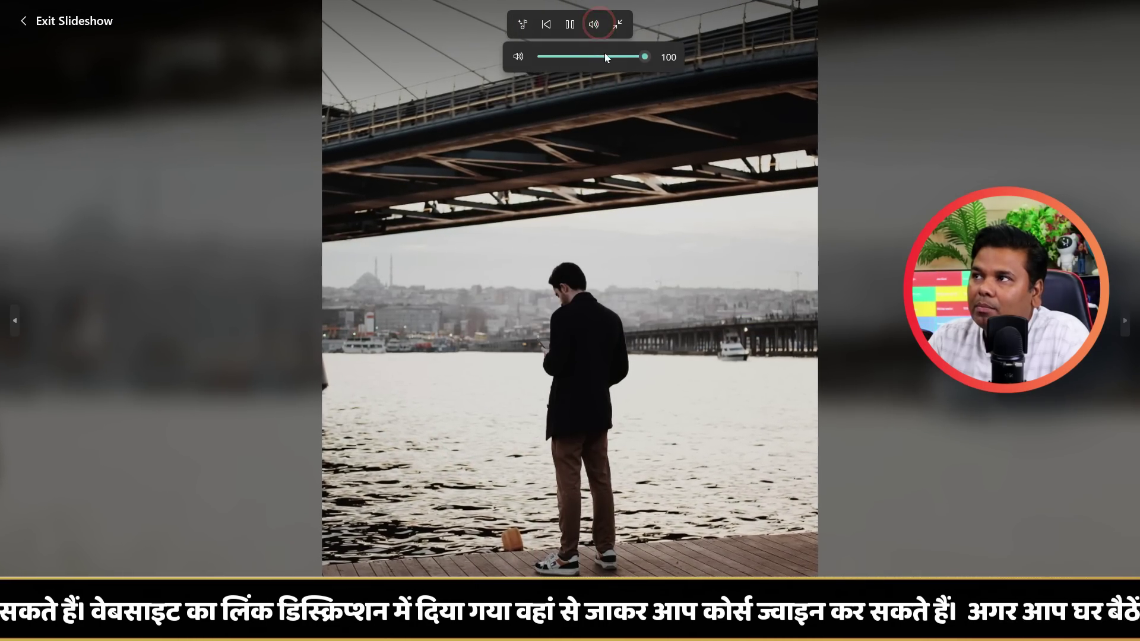
{"action": "left_click_drag", "start_coordinate": [605, 52], "coordinate": [510, 79]}
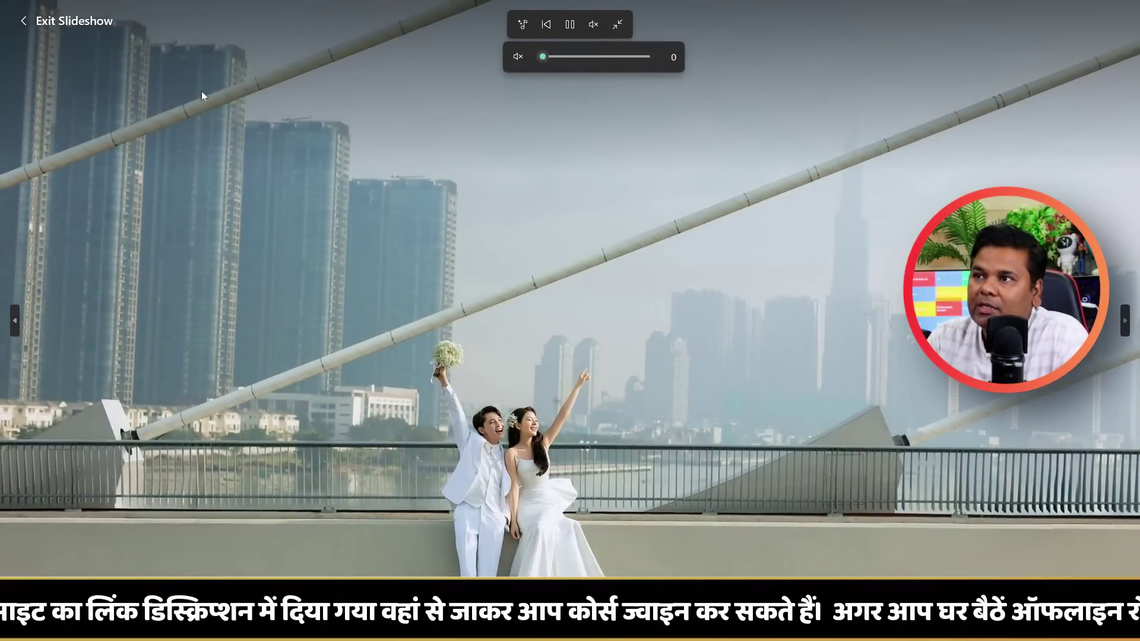
{"action": "left_click", "coordinate": [367, 524]}
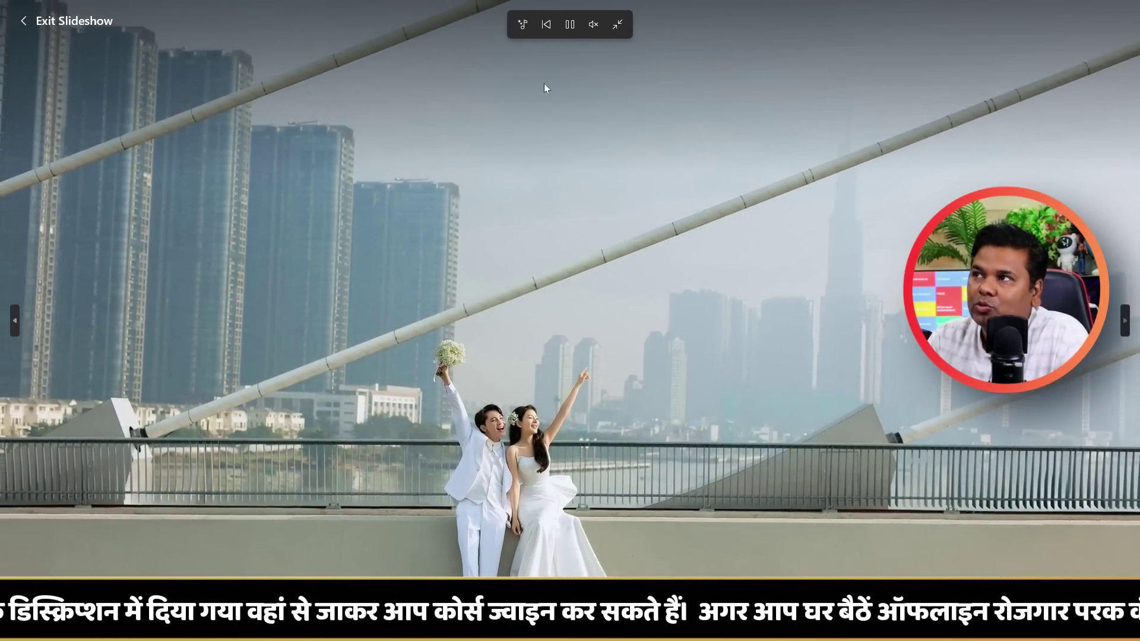
Open the slideshow options and look through the music themes, including Chill, Beats, Sentimental, Fun, Energetic and Epic.
{"action": "left_click", "coordinate": [522, 24]}
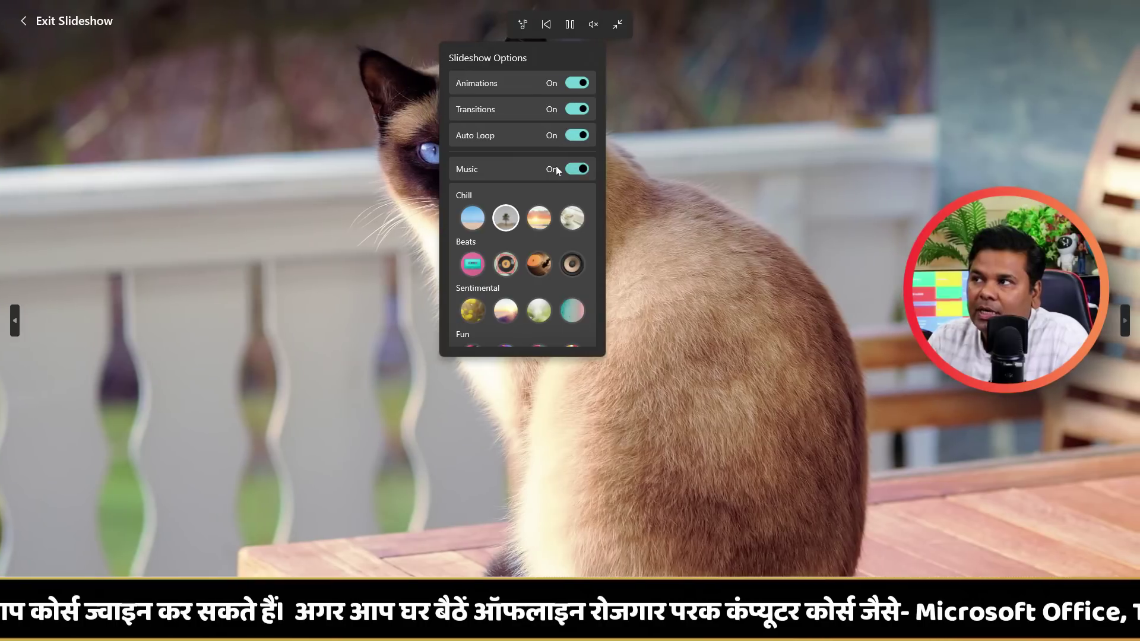
{"action": "scroll", "coordinate": [513, 258], "scroll_direction": "down", "scroll_amount": 3}
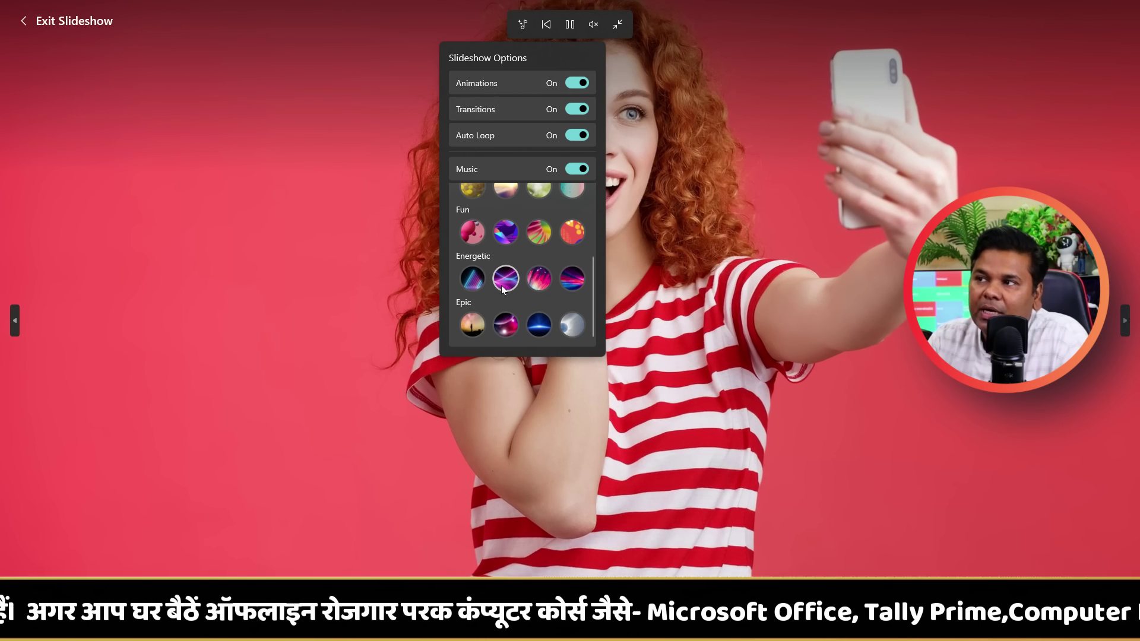
{"action": "scroll", "coordinate": [451, 313], "scroll_direction": "up", "scroll_amount": 3}
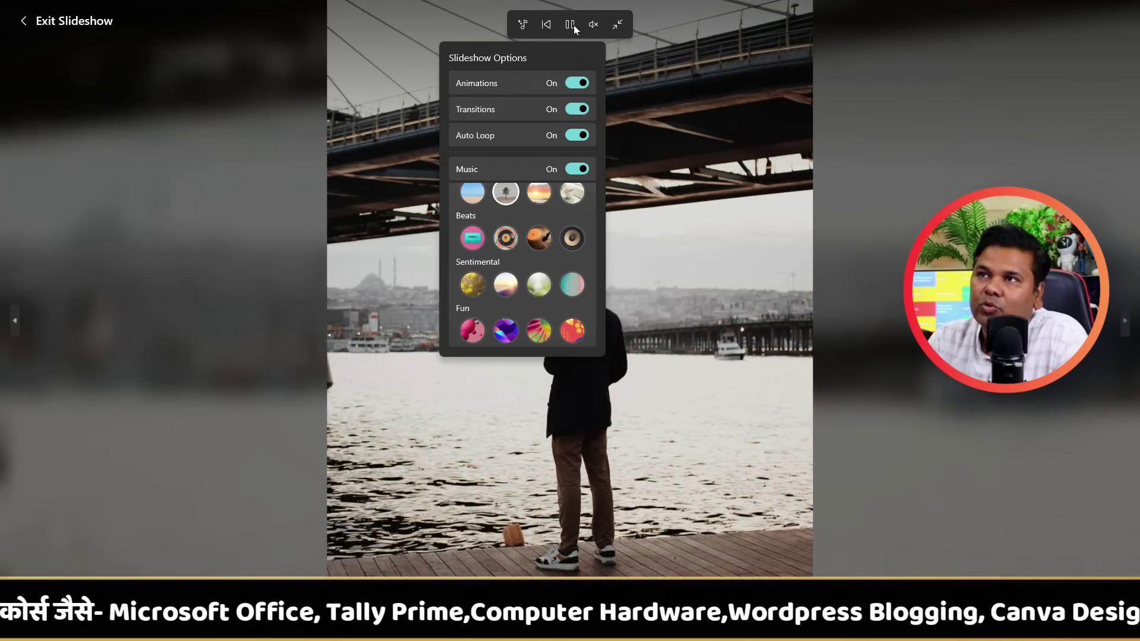
Switch the slideshow from full screen to a window, and turn its Animations option off and back on.
{"action": "left_click", "coordinate": [618, 24]}
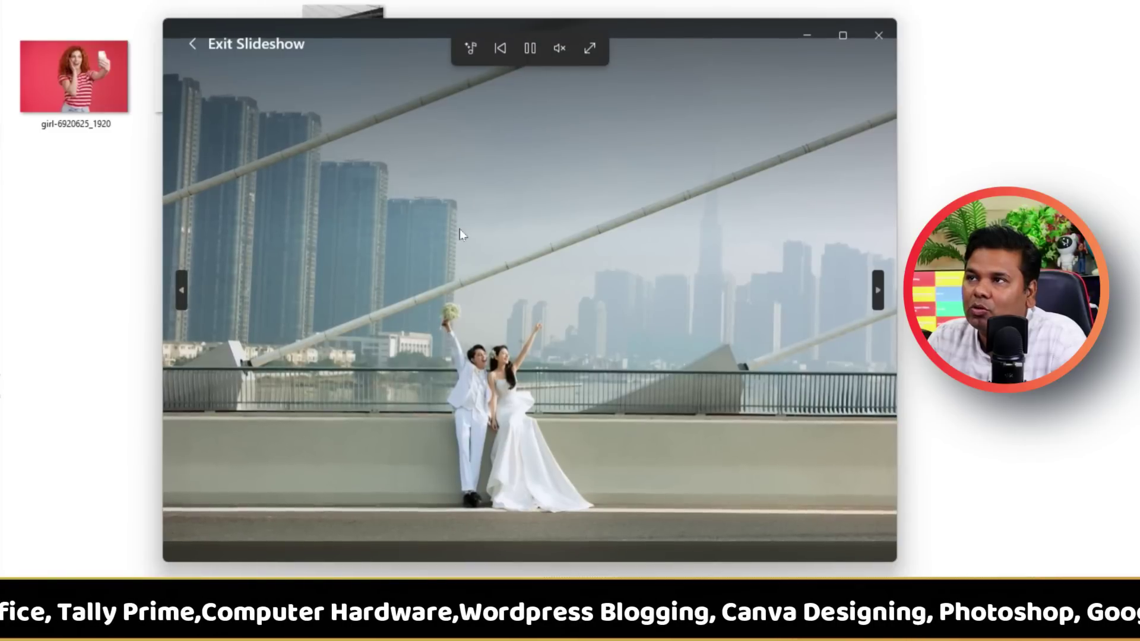
{"action": "left_click", "coordinate": [470, 48]}
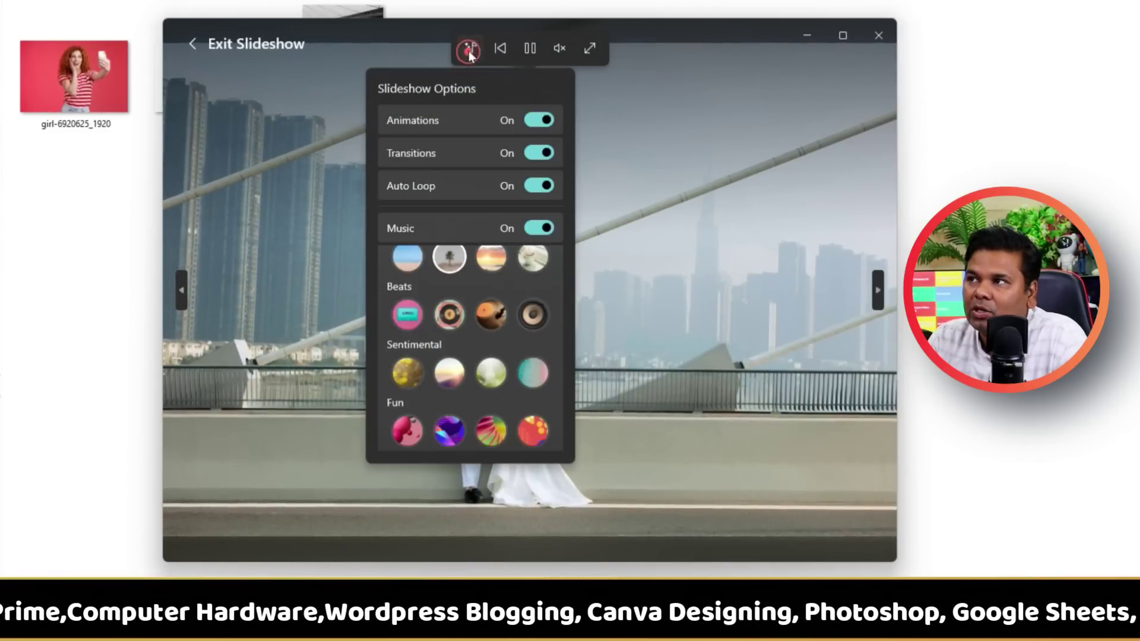
{"action": "left_click", "coordinate": [538, 122]}
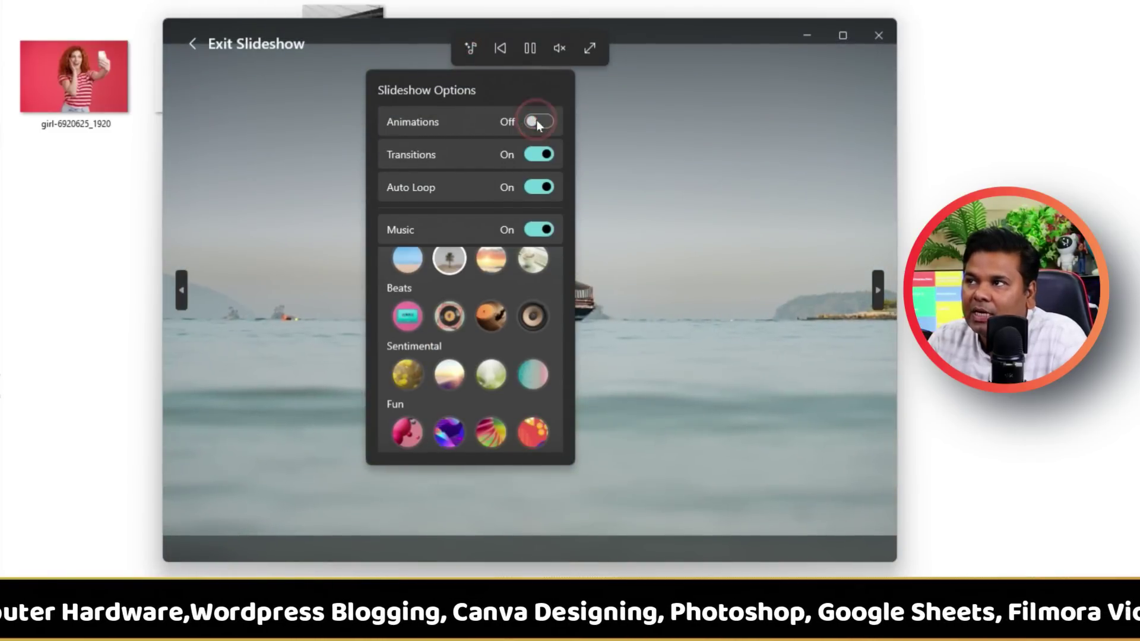
{"action": "left_click", "coordinate": [538, 122]}
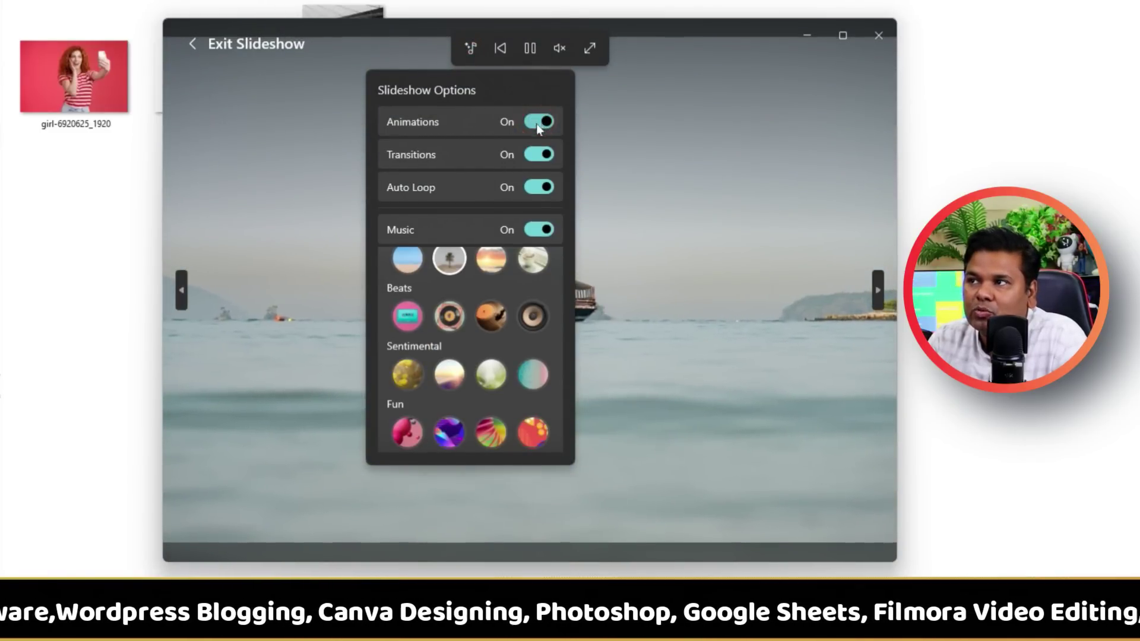
Turn the slideshow's Transitions option off and back on, and exit the slideshow.
{"action": "left_click", "coordinate": [545, 155]}
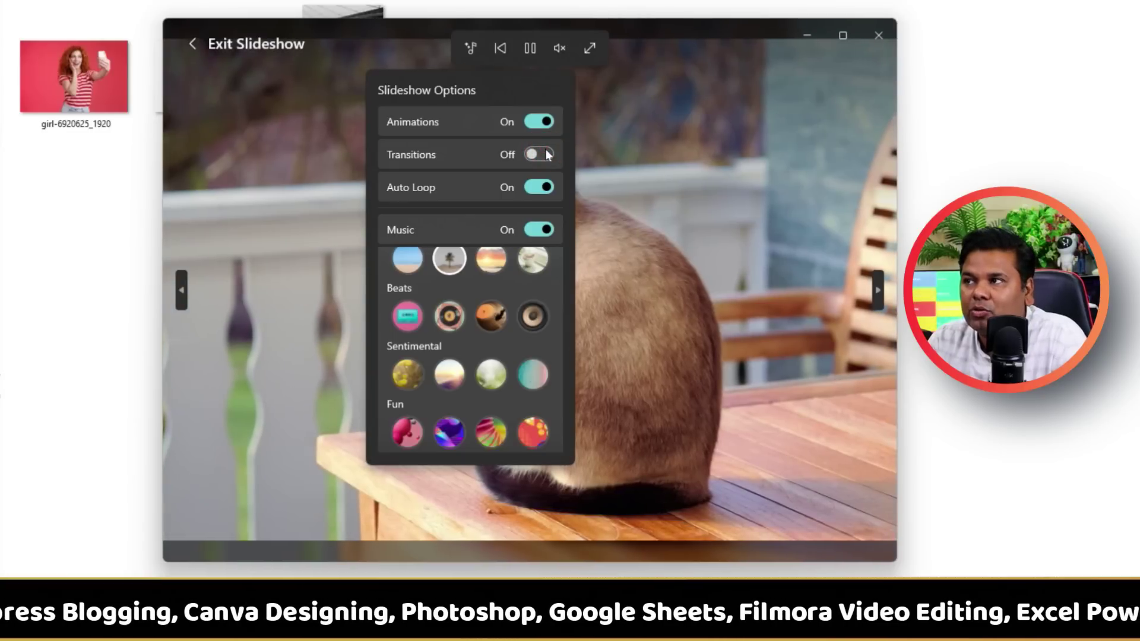
{"action": "left_click", "coordinate": [545, 154]}
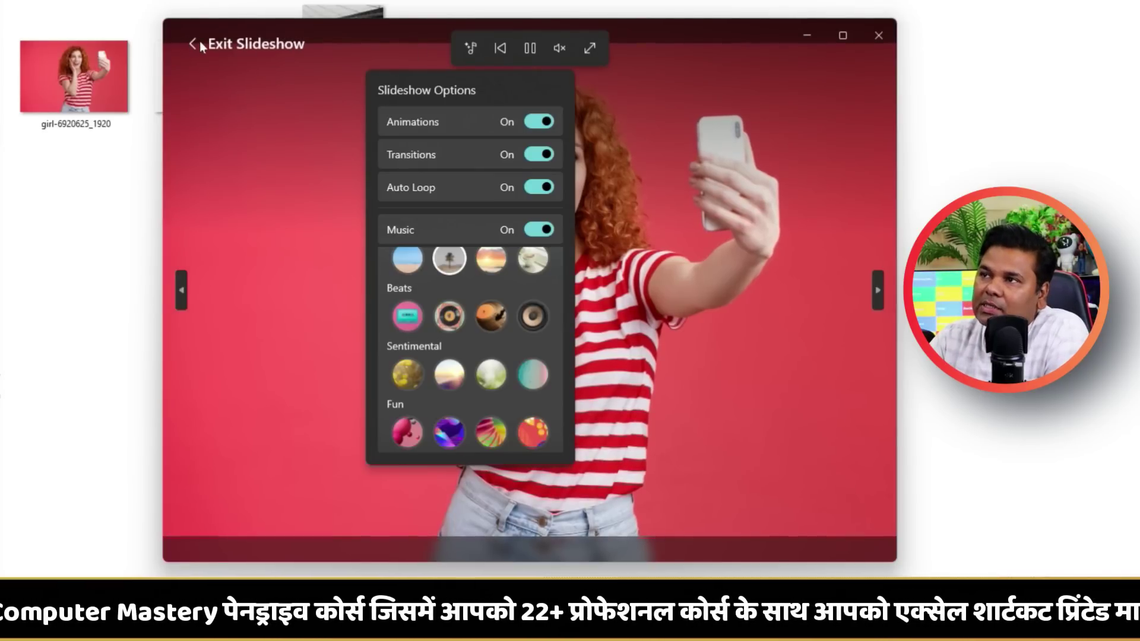
{"action": "left_click", "coordinate": [201, 42]}
{"action": "left_click", "coordinate": [219, 48]}
Examine the photo's additional commands, including the Set as choices for lock screen and background.
{"action": "left_click", "coordinate": [414, 38]}
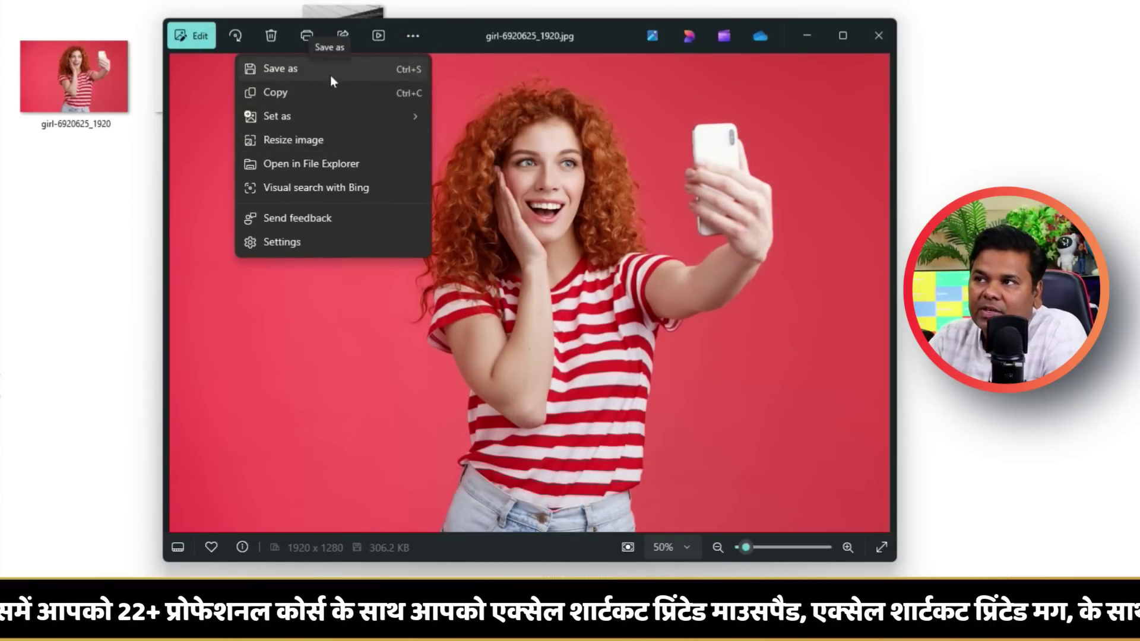
{"action": "left_click", "coordinate": [334, 113]}
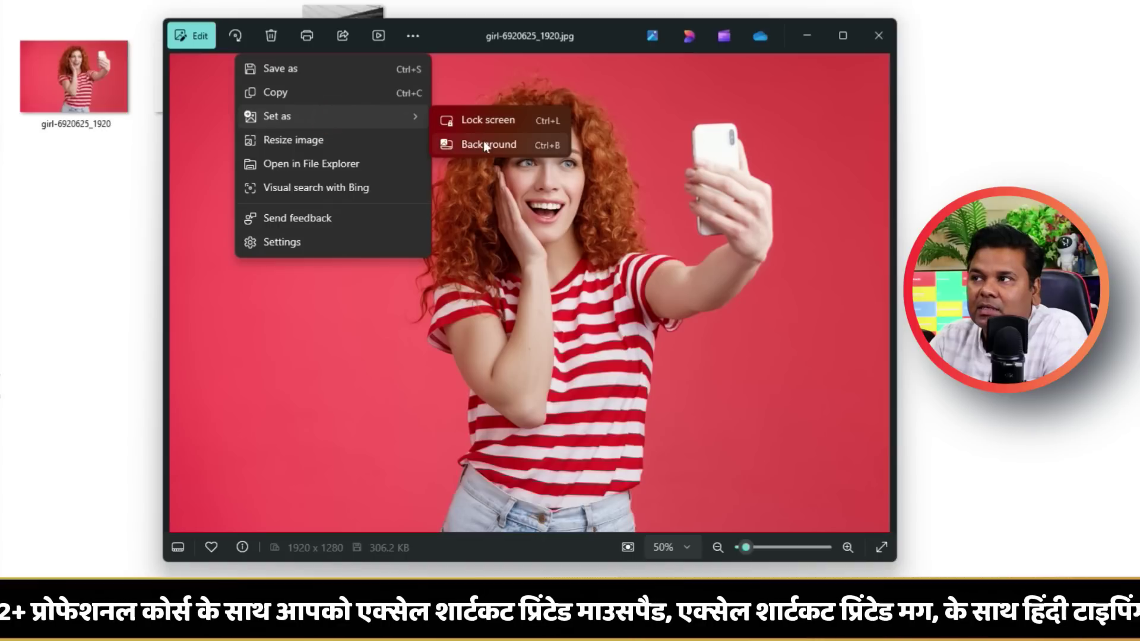
Open Resize for the photo, try the PNG, TIF and JPG file types, and cancel the resize.
{"action": "left_click", "coordinate": [323, 144]}
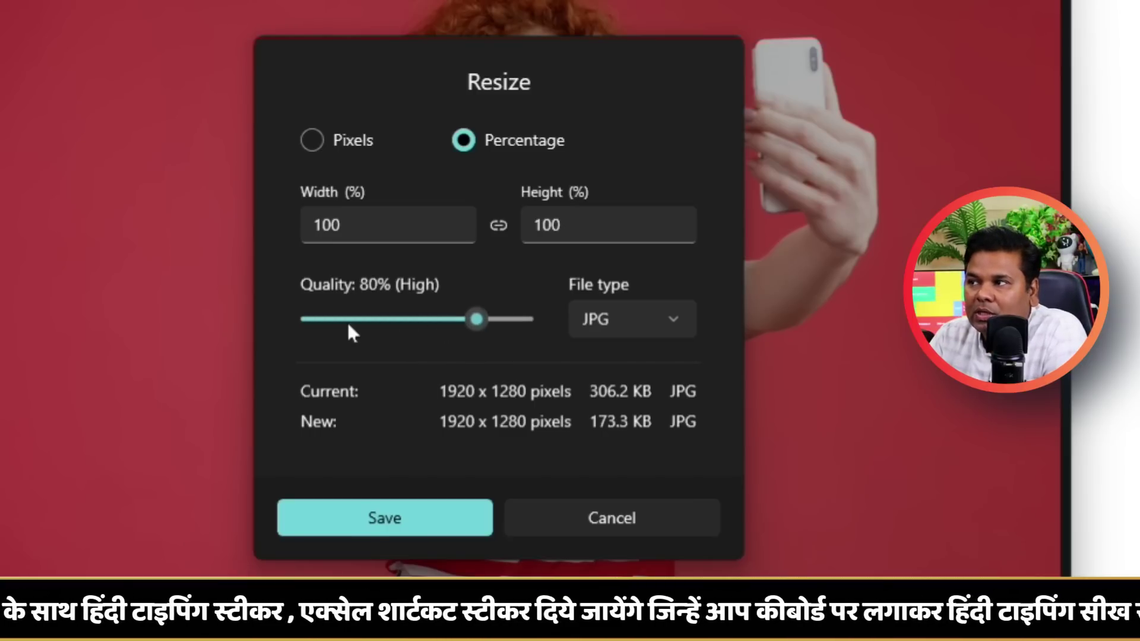
{"action": "left_click", "coordinate": [677, 322]}
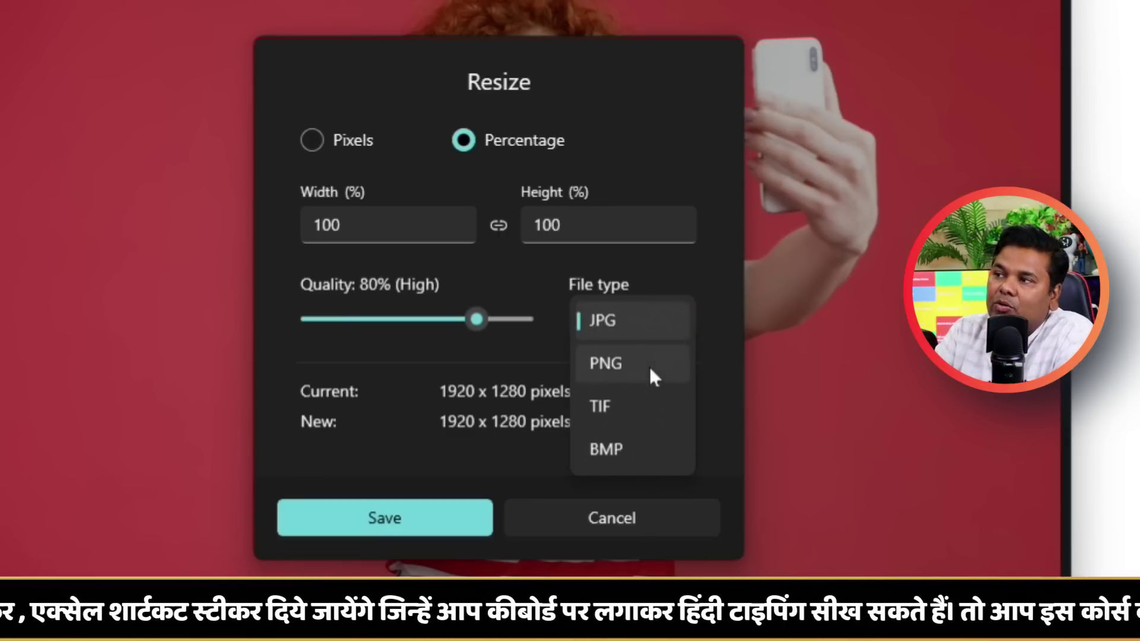
{"action": "left_click", "coordinate": [650, 364]}
{"action": "left_click", "coordinate": [652, 321]}
{"action": "left_click", "coordinate": [642, 365]}
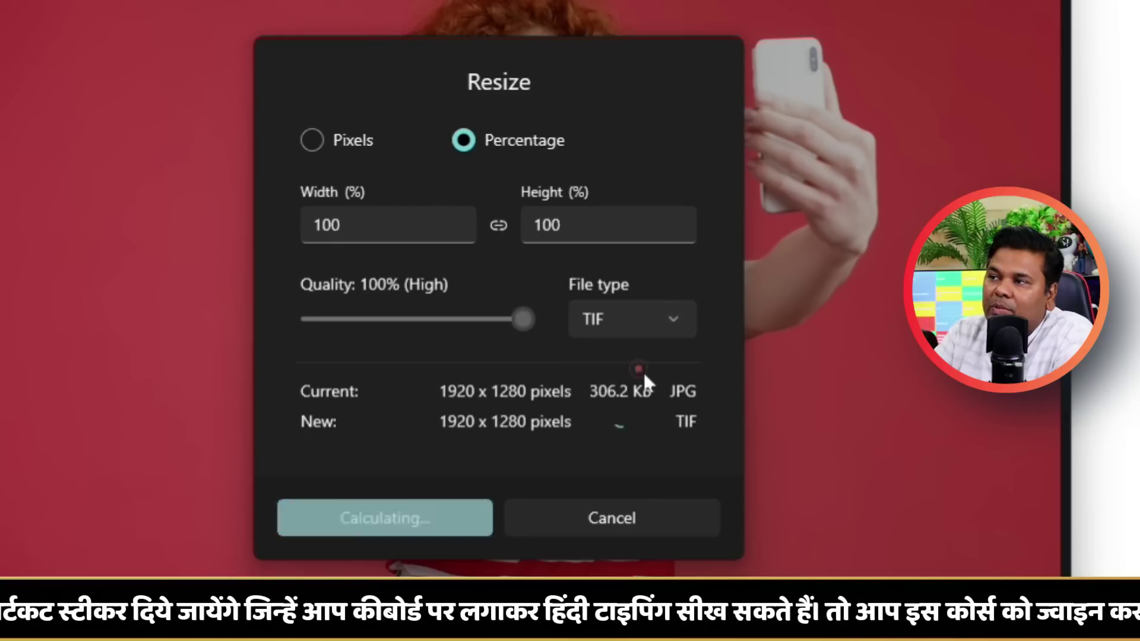
{"action": "left_click", "coordinate": [647, 318]}
{"action": "left_click", "coordinate": [627, 243]}
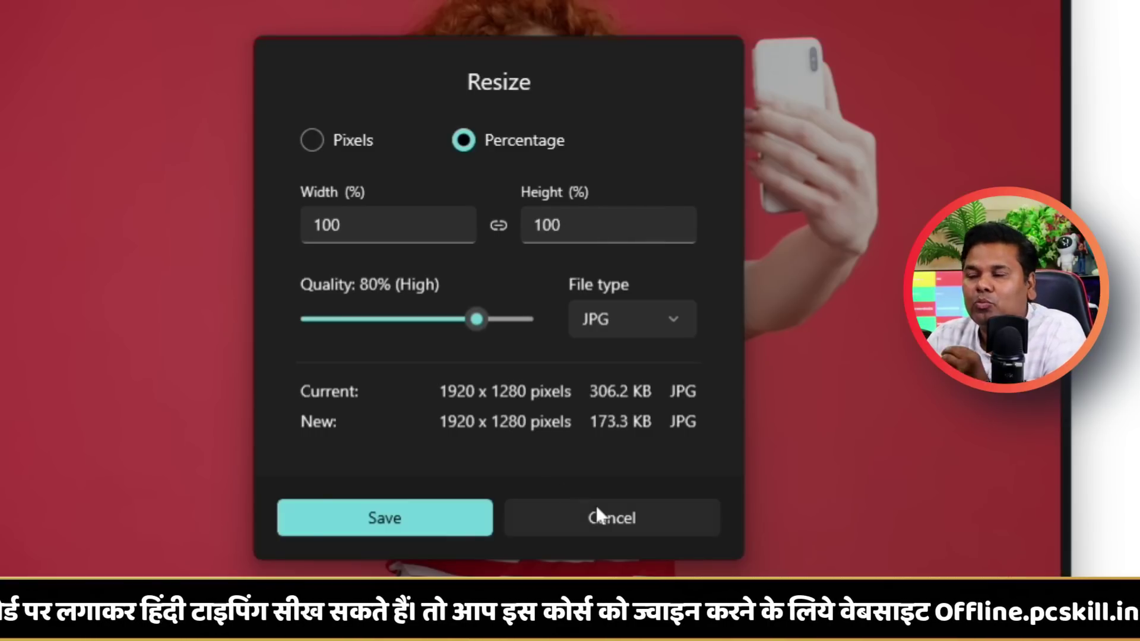
{"action": "left_click", "coordinate": [609, 515]}
Run a visual search with Bing on the photo and look through the related images.
{"action": "left_click", "coordinate": [404, 34]}
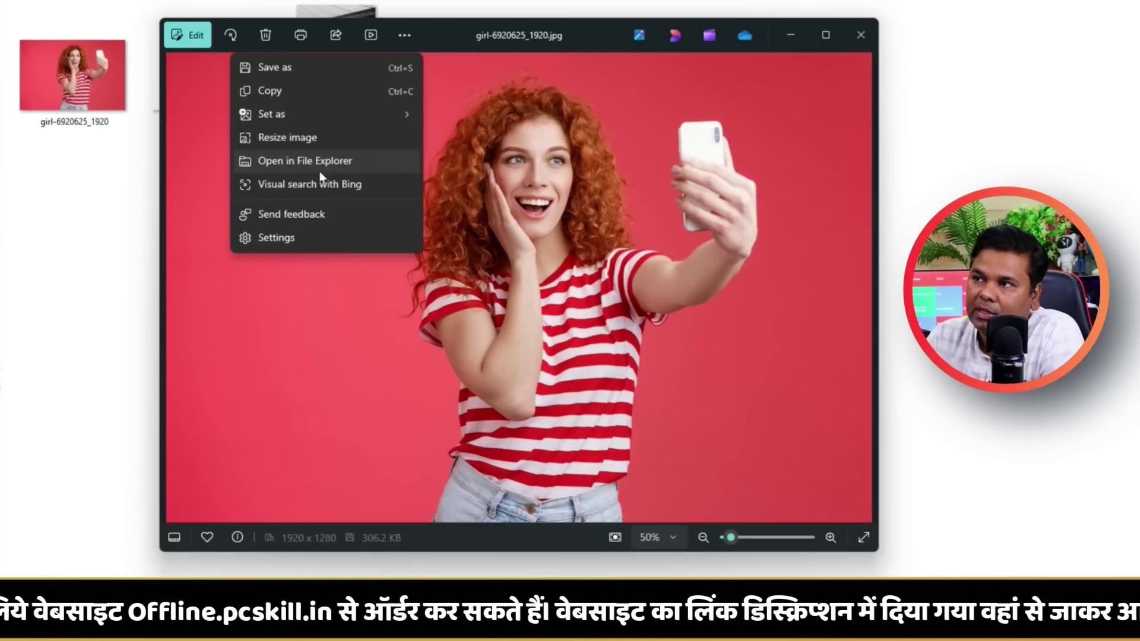
{"action": "left_click", "coordinate": [285, 188]}
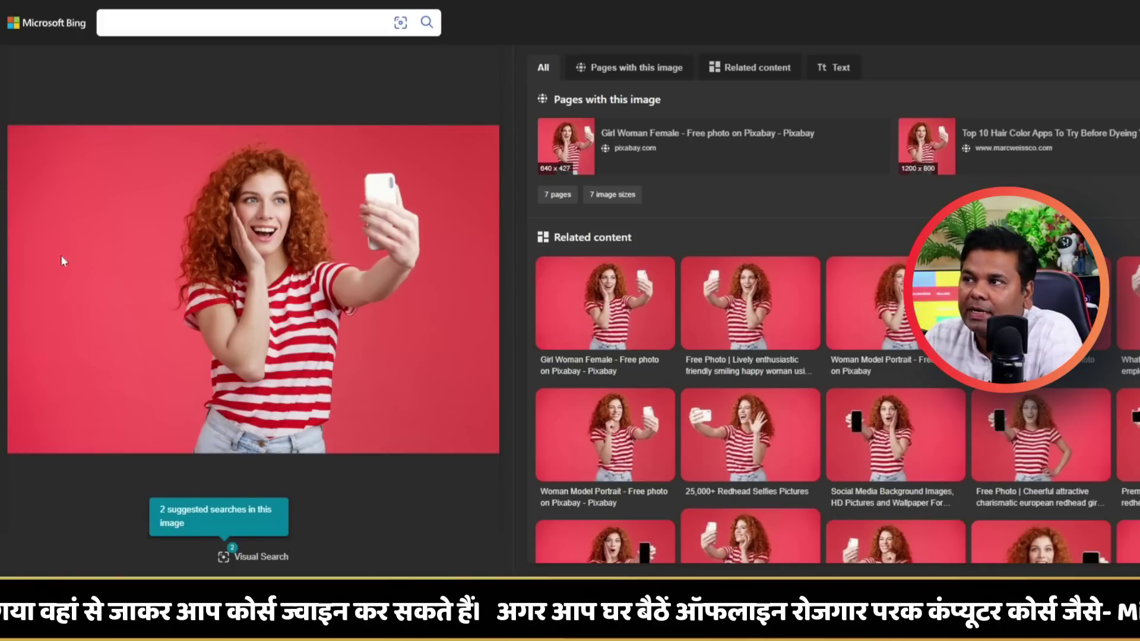
{"action": "scroll", "coordinate": [790, 252], "scroll_direction": "down", "scroll_amount": 10}
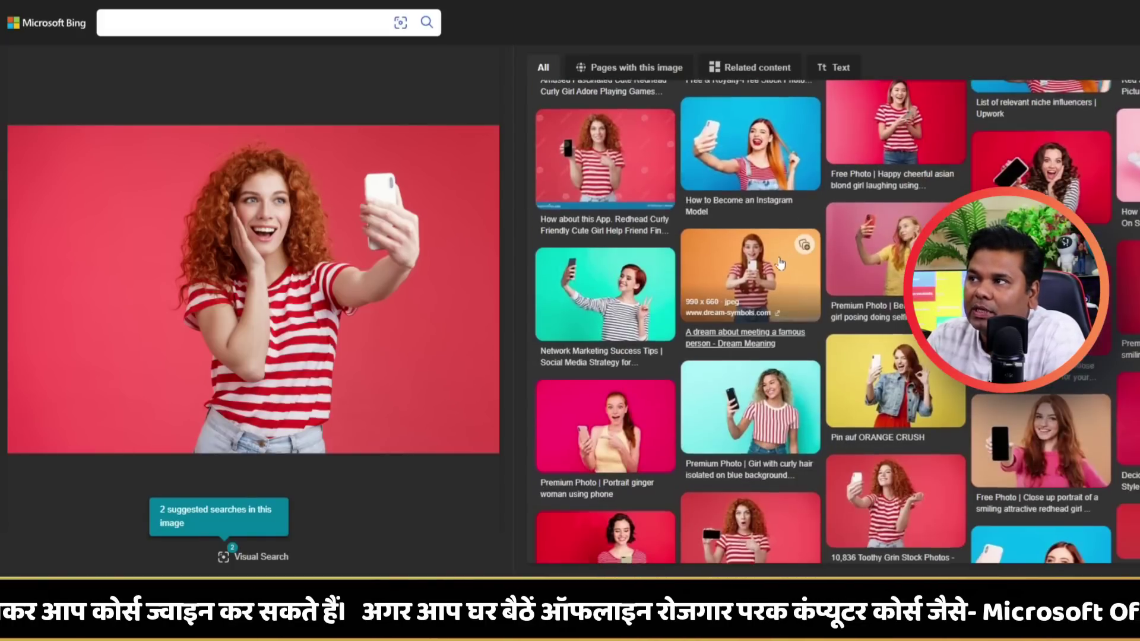
{"action": "scroll", "coordinate": [790, 252], "scroll_direction": "up", "scroll_amount": 9}
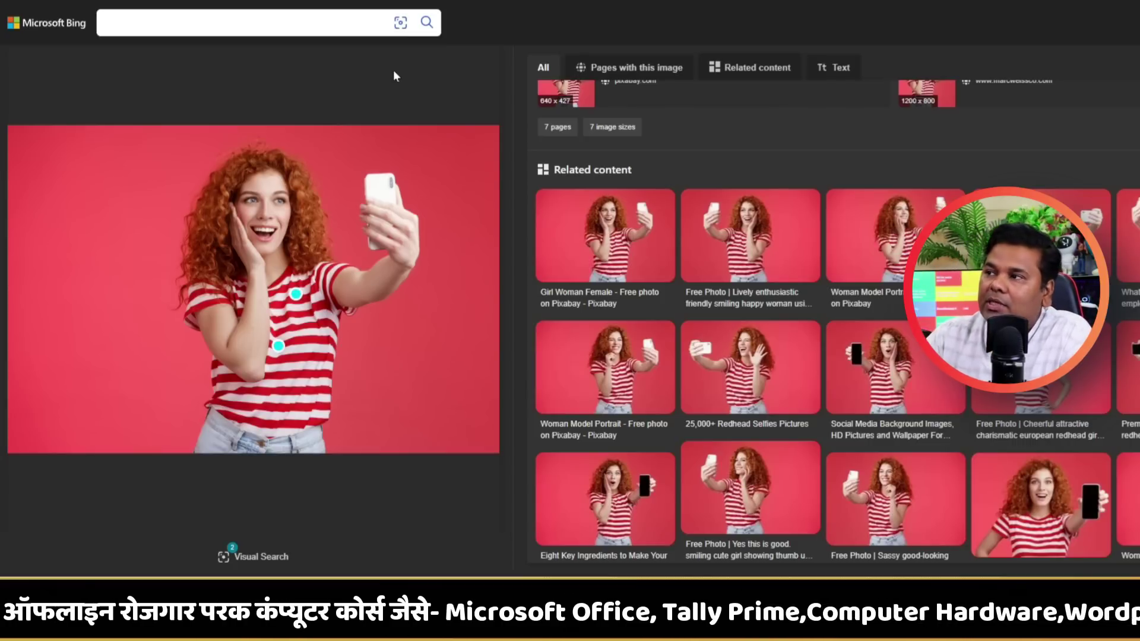
Narrow the visual search to the suggested spot on the striped shirt, and adjust the search area around the woman.
{"action": "left_click", "coordinate": [296, 294]}
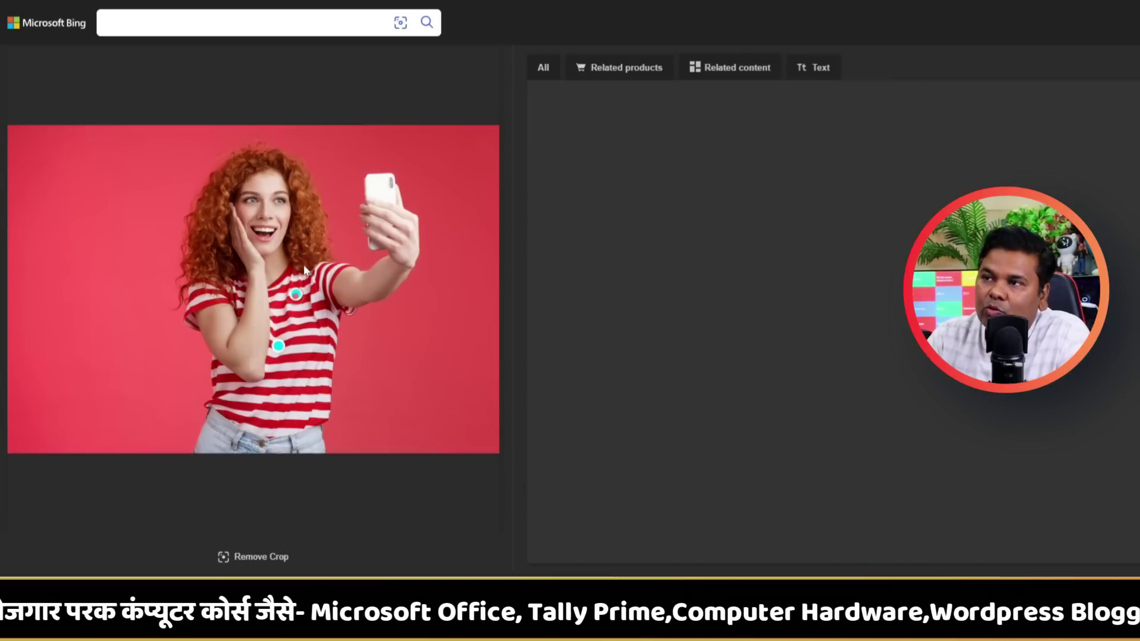
{"action": "left_click_drag", "start_coordinate": [185, 431], "coordinate": [424, 167]}
{"action": "left_click_drag", "start_coordinate": [185, 431], "coordinate": [339, 262]}
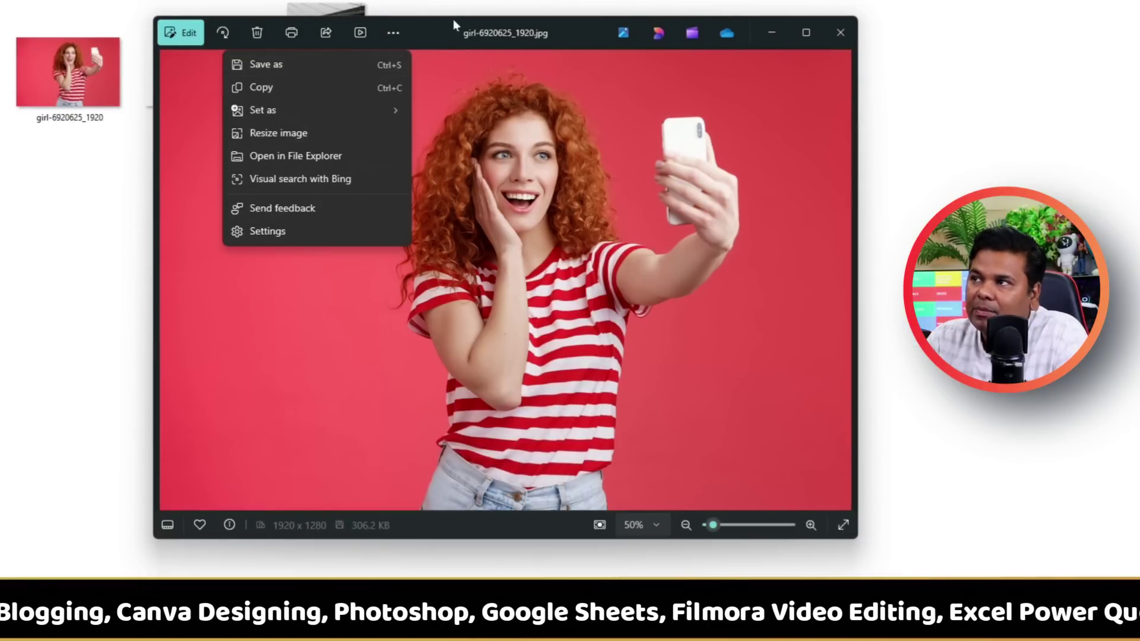
Look over the linked app shortcuts, including Microsoft Clipchamp, and zoom the photo to actual size and back out.
{"action": "left_click", "coordinate": [585, 40]}
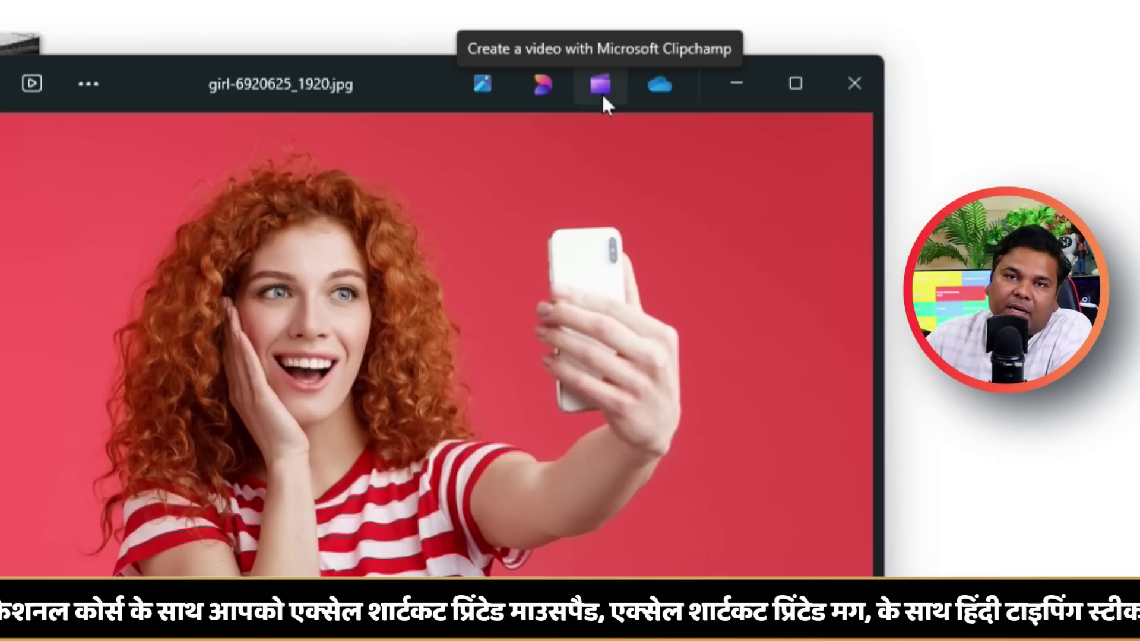
{"action": "left_click", "coordinate": [659, 96]}
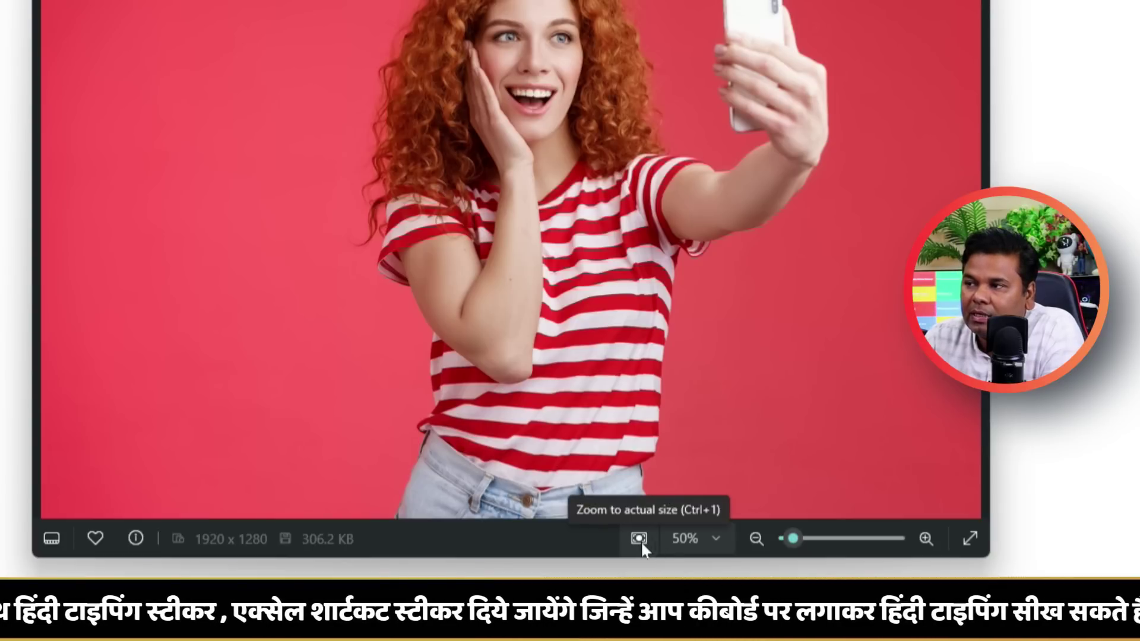
{"action": "left_click", "coordinate": [640, 540]}
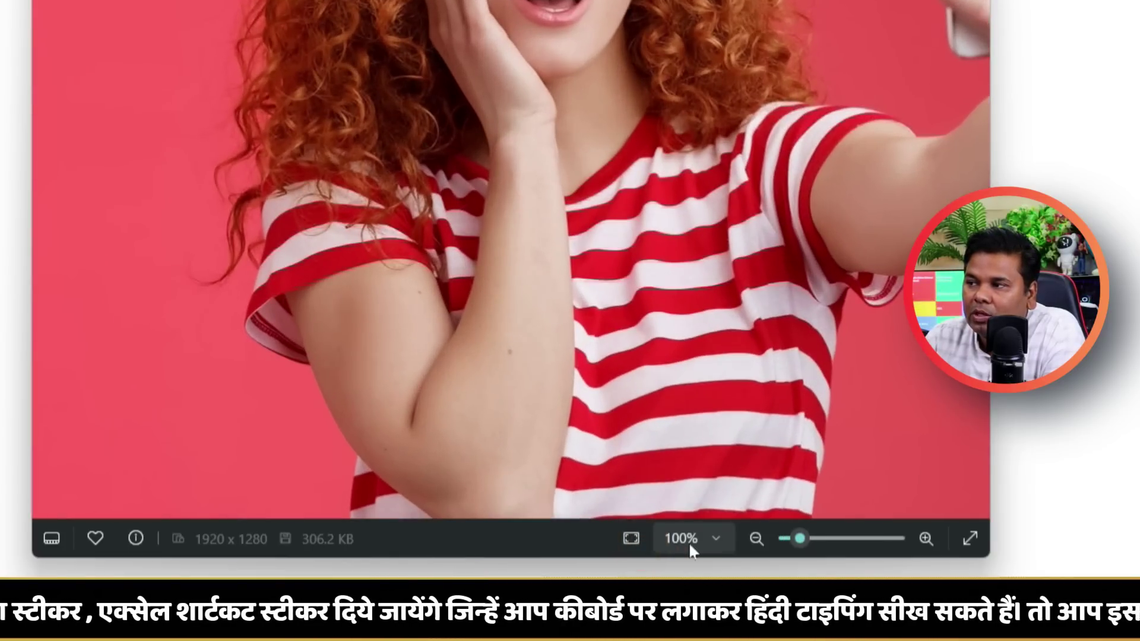
{"action": "left_click_drag", "start_coordinate": [800, 538], "coordinate": [784, 560]}
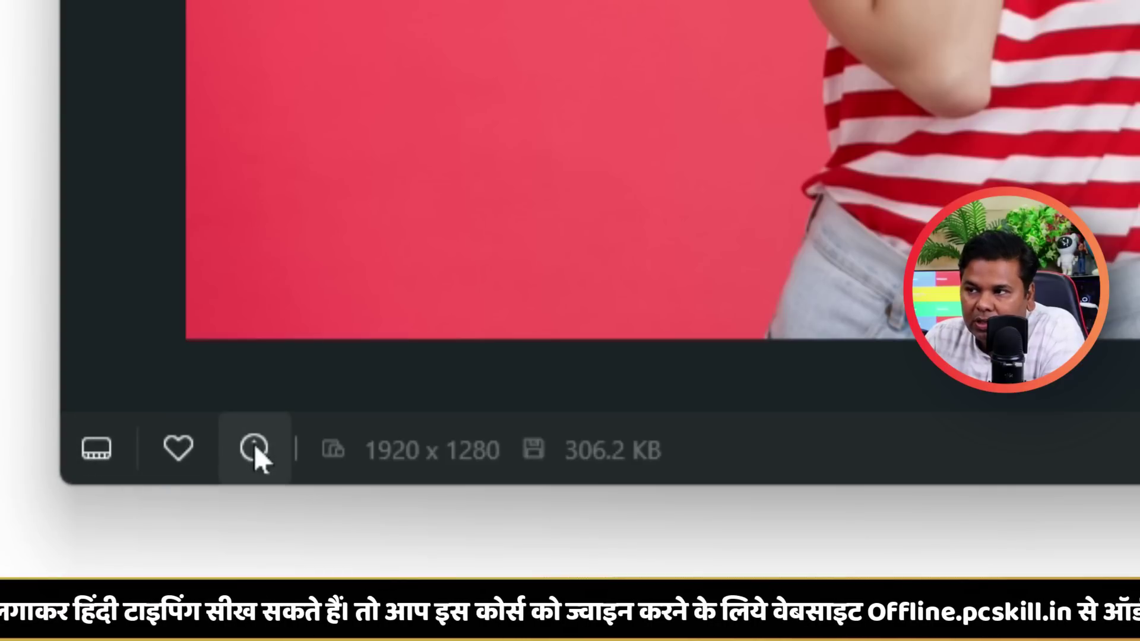
View the photo's file information and mark the photo as a favorite.
{"action": "left_click", "coordinate": [256, 450]}
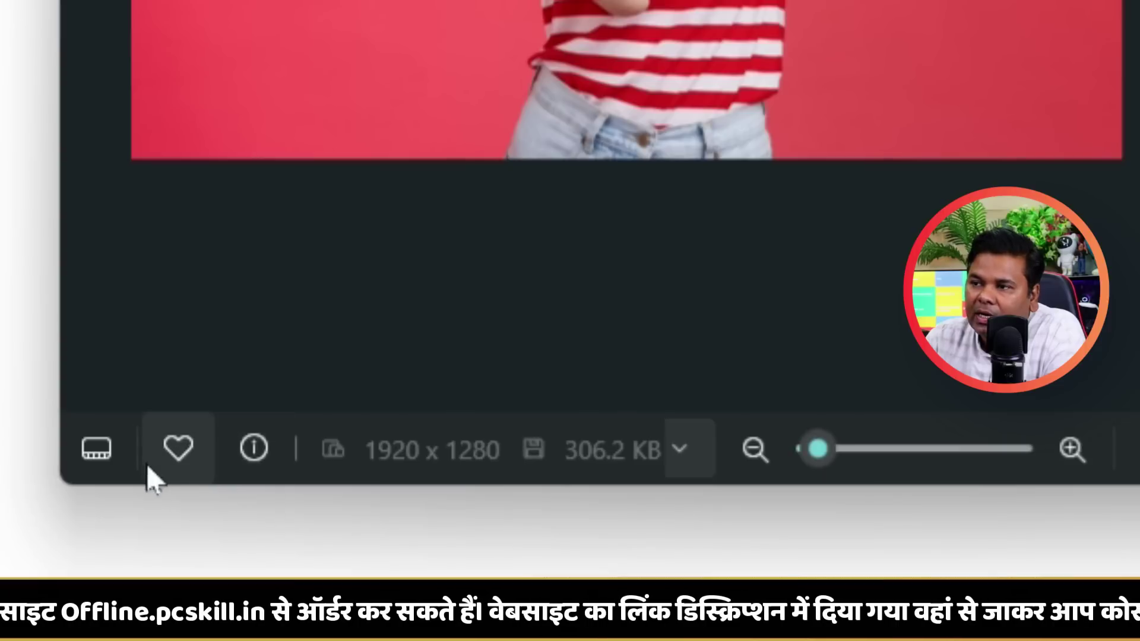
{"action": "left_click", "coordinate": [177, 457]}
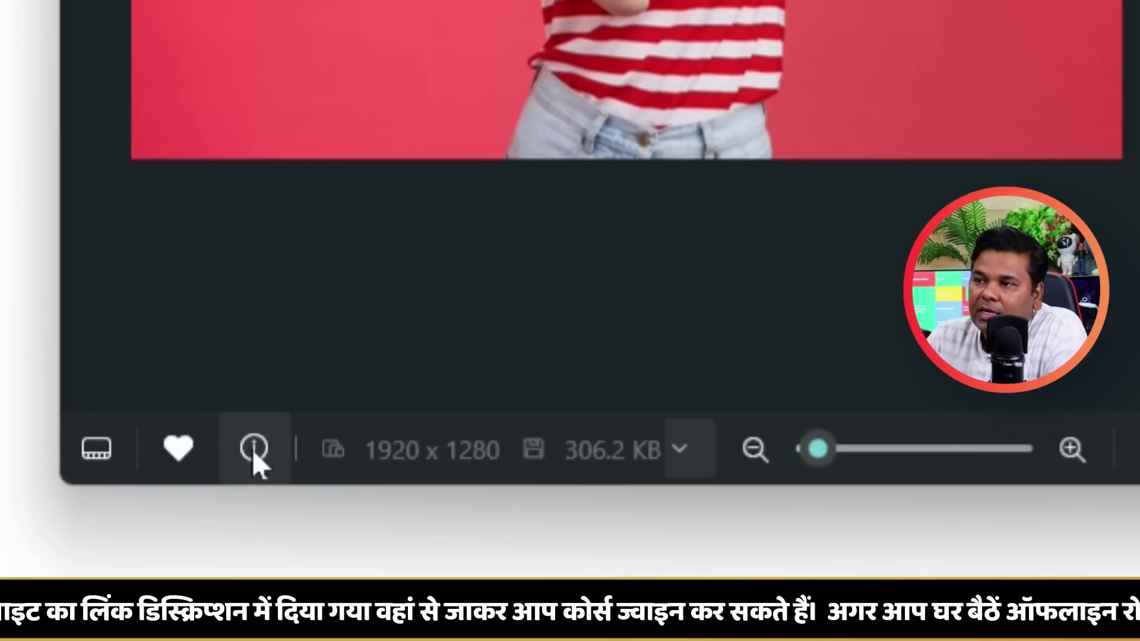
Show the filmstrip, browse the folder's other photos up to the cat, and return to the photo of the red-haired woman.
{"action": "left_click", "coordinate": [96, 452]}
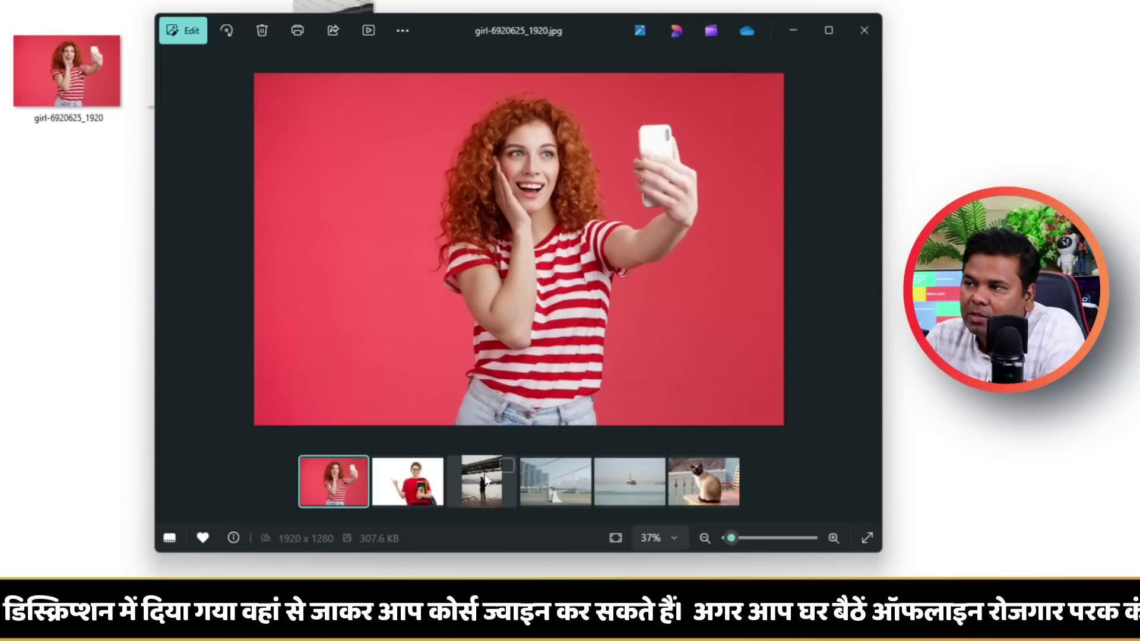
{"action": "left_click", "coordinate": [619, 344]}
{"action": "left_click", "coordinate": [481, 486]}
{"action": "left_click", "coordinate": [556, 484]}
{"action": "left_click", "coordinate": [632, 489]}
{"action": "left_click", "coordinate": [675, 490]}
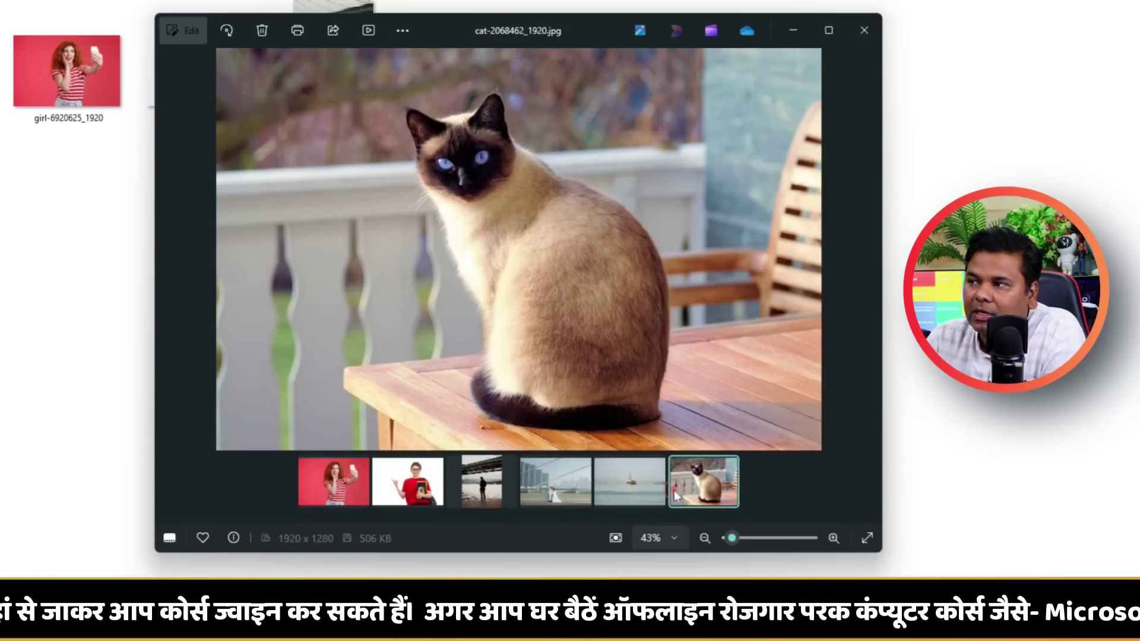
{"action": "left_click", "coordinate": [346, 483]}
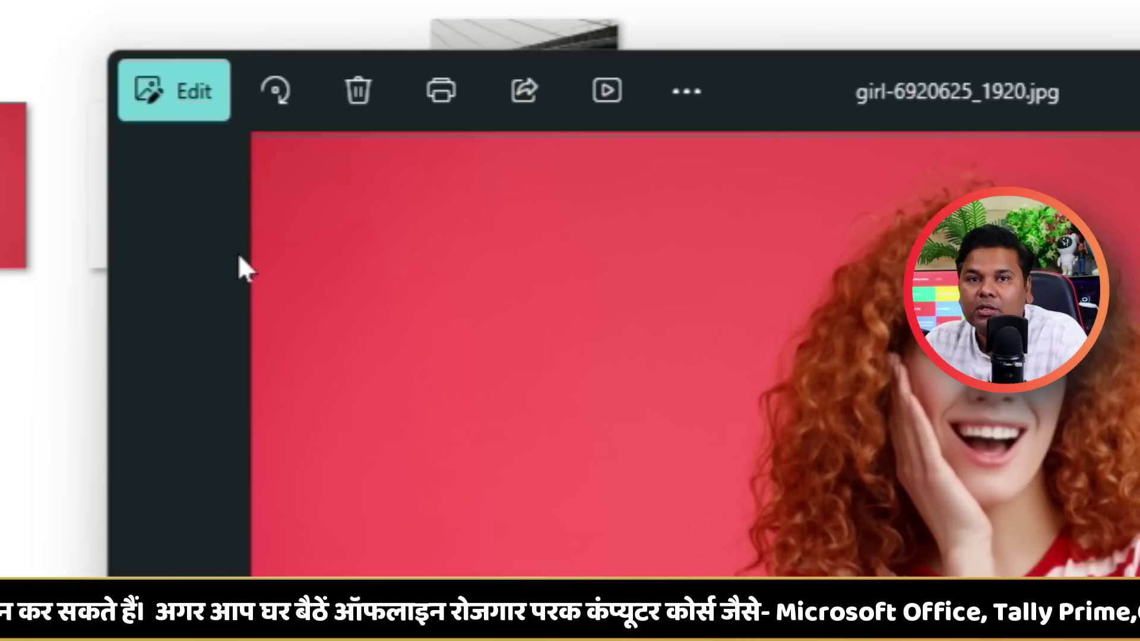
Open the photo for editing and rotate it counterclockwise through a full turn in 90-degree steps.
{"action": "left_click", "coordinate": [156, 104]}
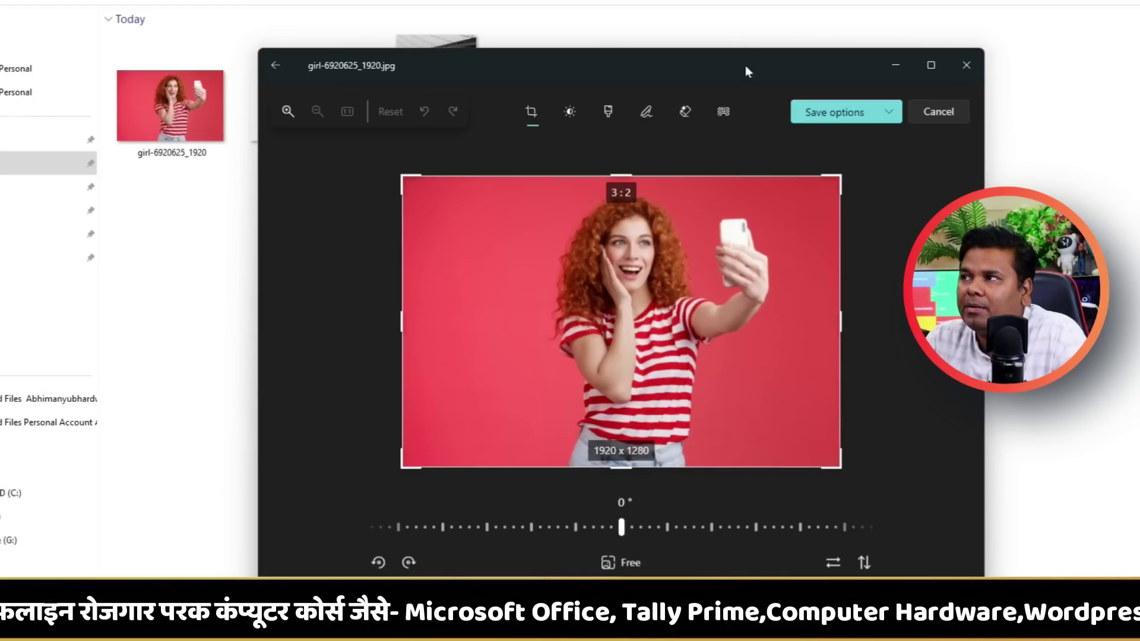
{"action": "left_click_drag", "start_coordinate": [746, 65], "coordinate": [604, 36]}
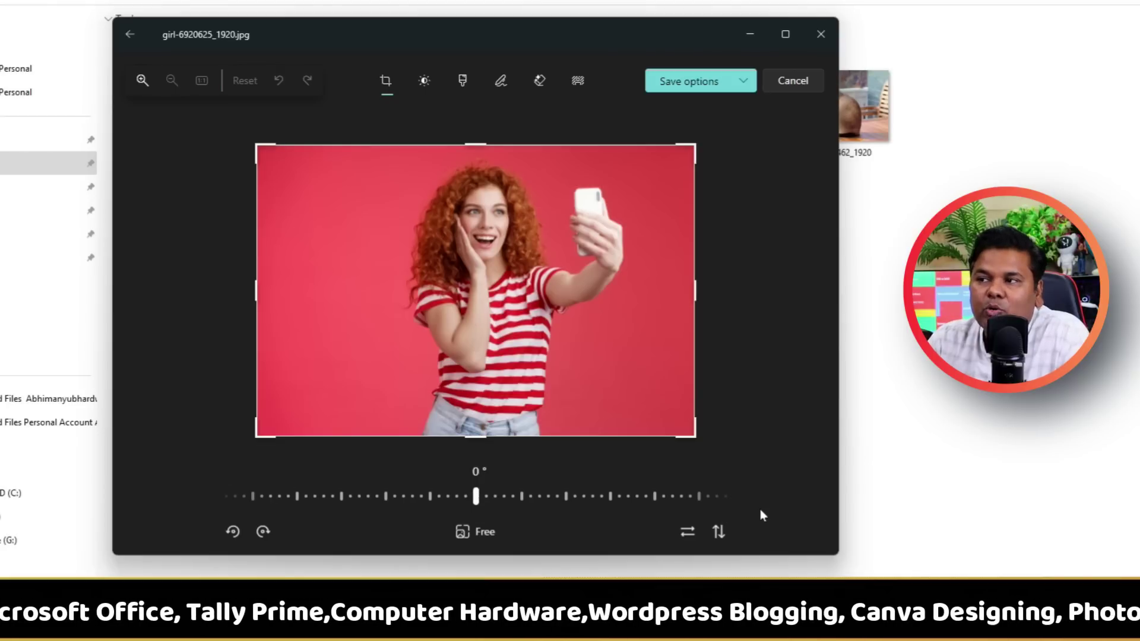
{"action": "left_click", "coordinate": [233, 533]}
{"action": "left_click", "coordinate": [233, 533]}
{"action": "left_click", "coordinate": [232, 534]}
{"action": "left_click", "coordinate": [232, 533]}
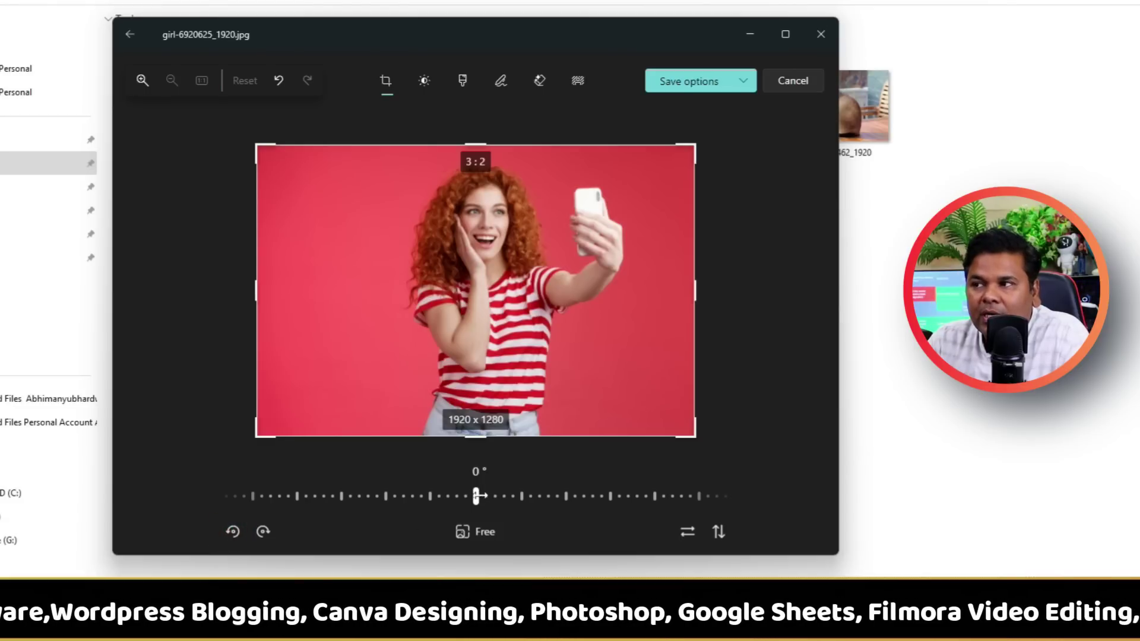
Adjust the photo's straightening angle to 2.1°.
{"action": "left_click_drag", "start_coordinate": [478, 496], "coordinate": [426, 497]}
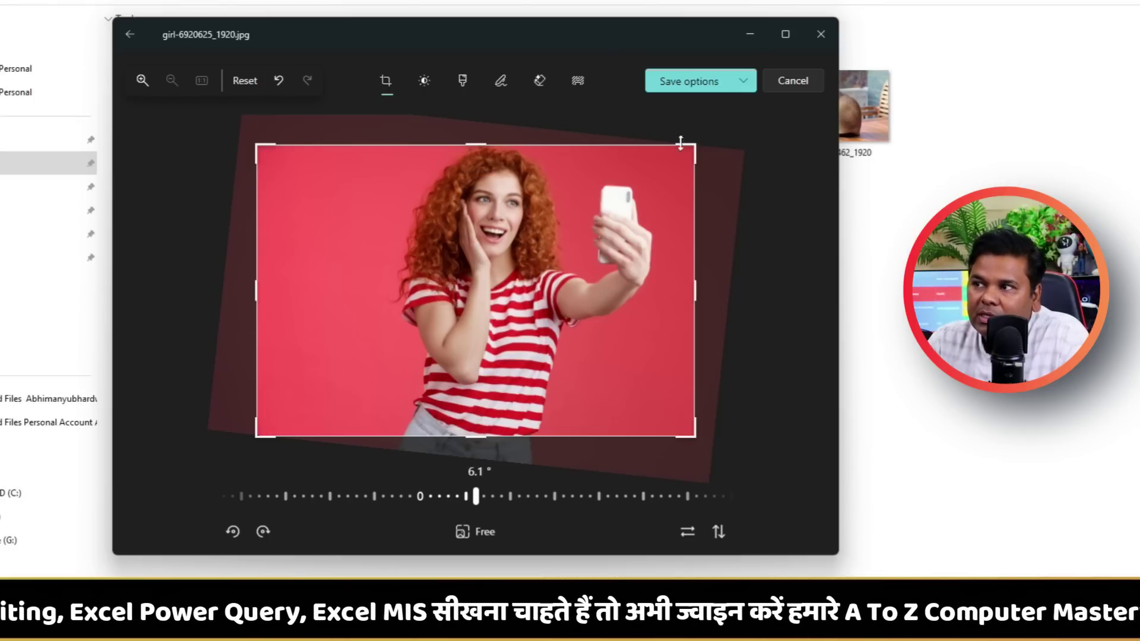
{"action": "left_click_drag", "start_coordinate": [460, 497], "coordinate": [508, 497]}
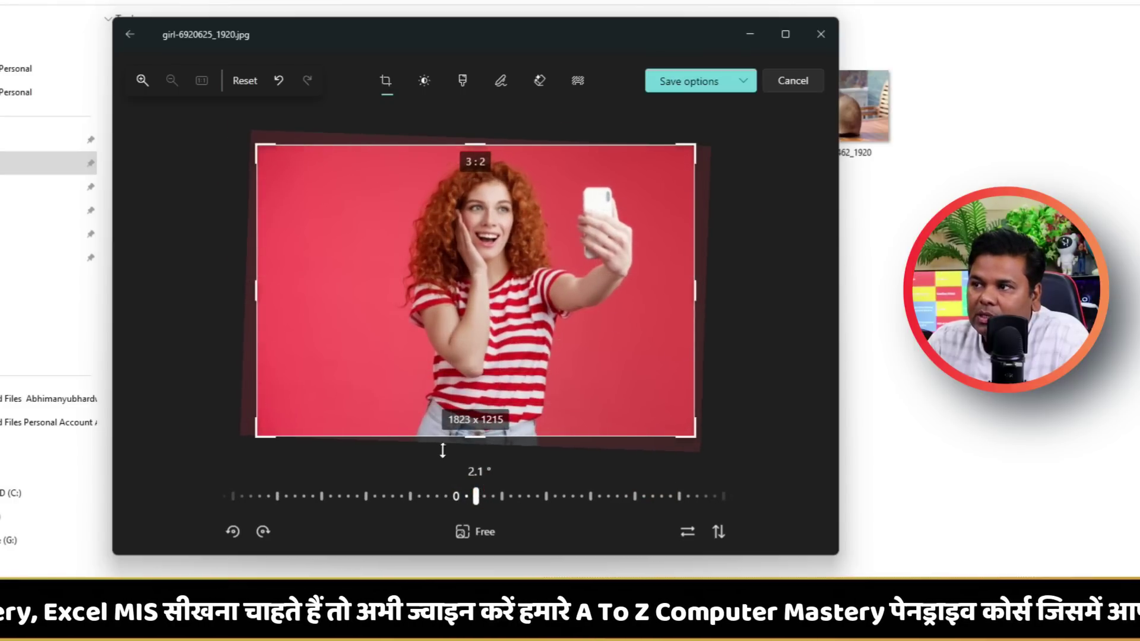
Set the crop aspect ratio to 4:5 and reposition the photo so the woman and her phone fit inside the frame.
{"action": "left_click", "coordinate": [474, 542]}
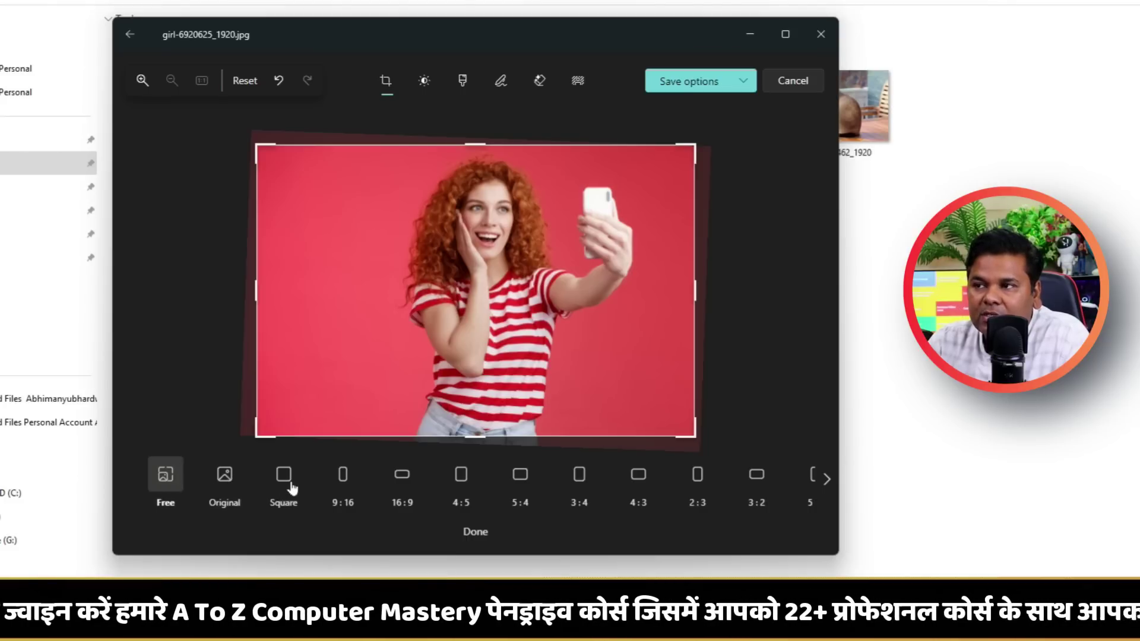
{"action": "left_click", "coordinate": [828, 479]}
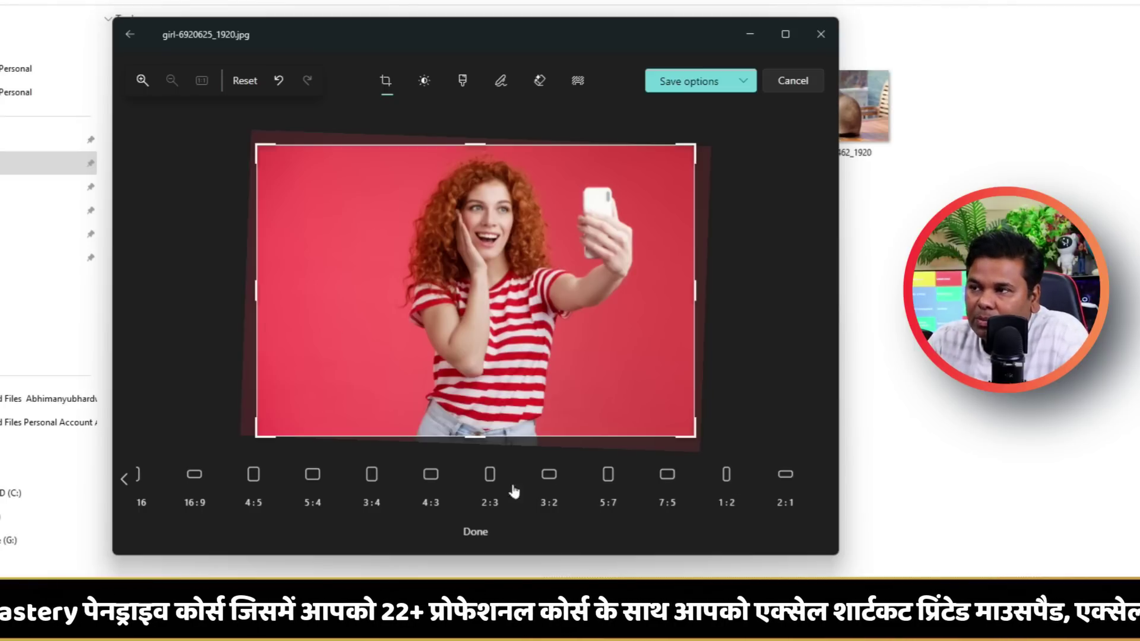
{"action": "left_click", "coordinate": [253, 474]}
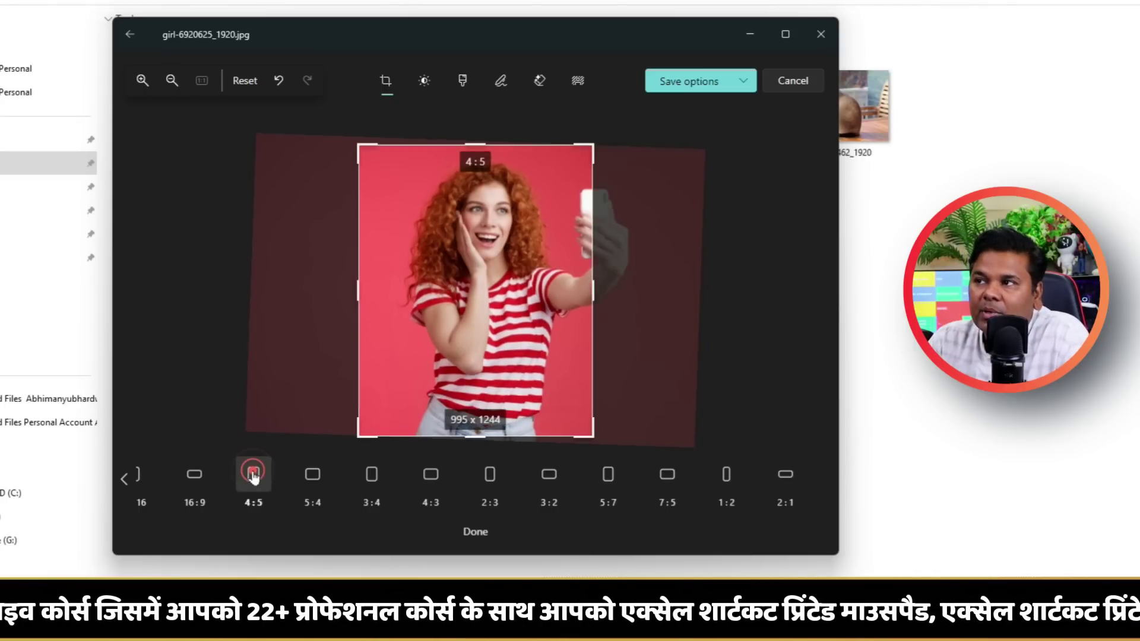
{"action": "left_click_drag", "start_coordinate": [450, 385], "coordinate": [416, 386]}
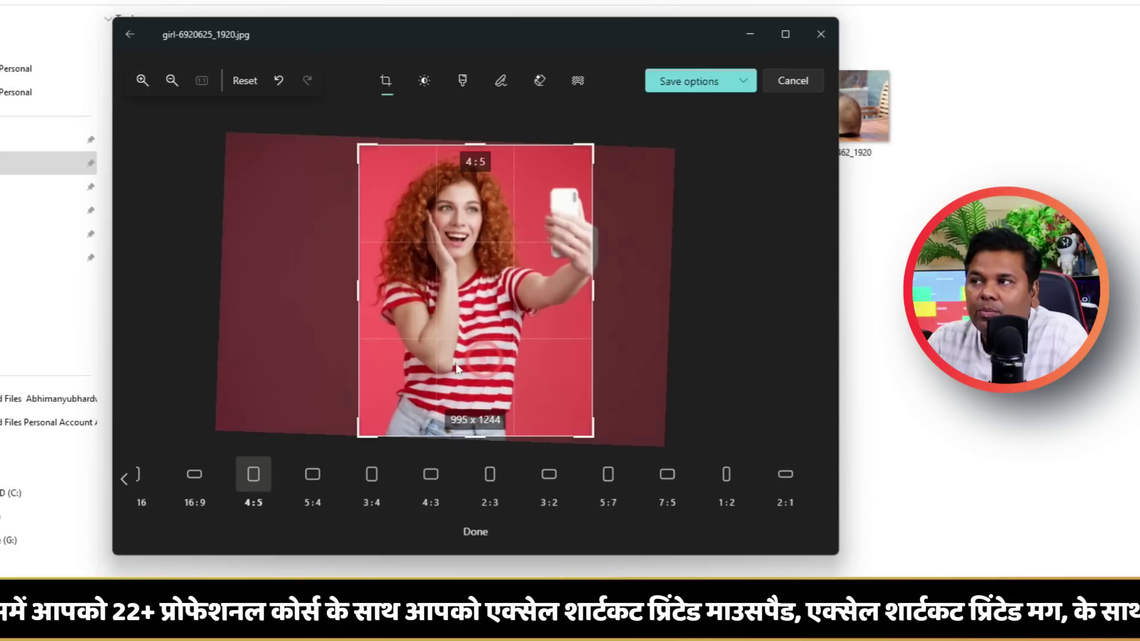
{"action": "left_click", "coordinate": [472, 532]}
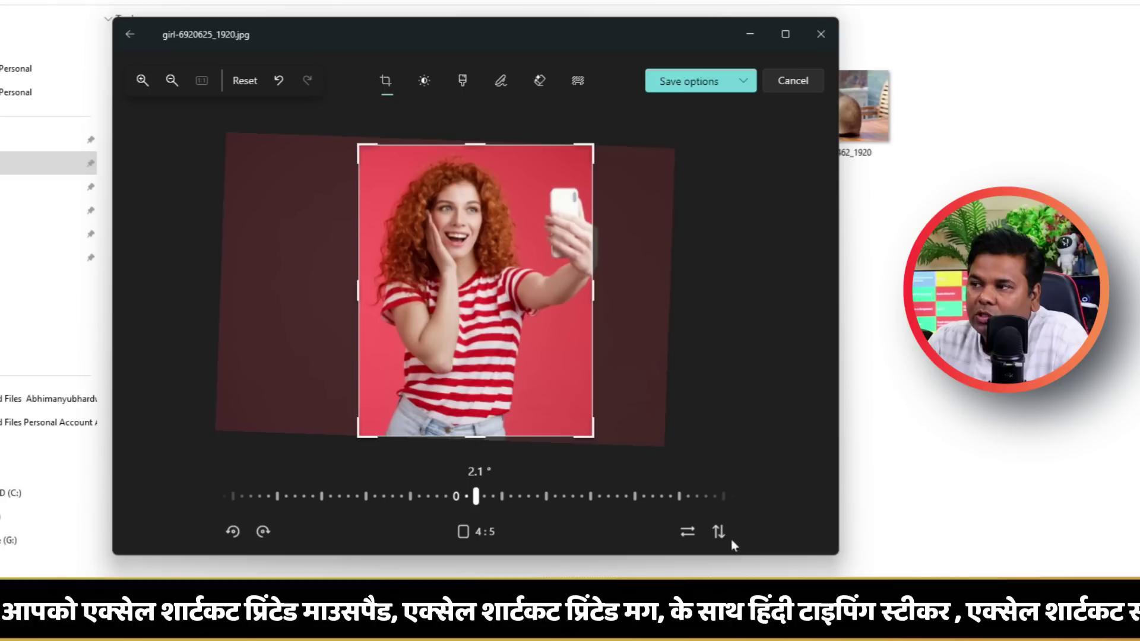
Flip the cropped photo horizontally and back twice, and vertically and back once.
{"action": "left_click", "coordinate": [687, 535]}
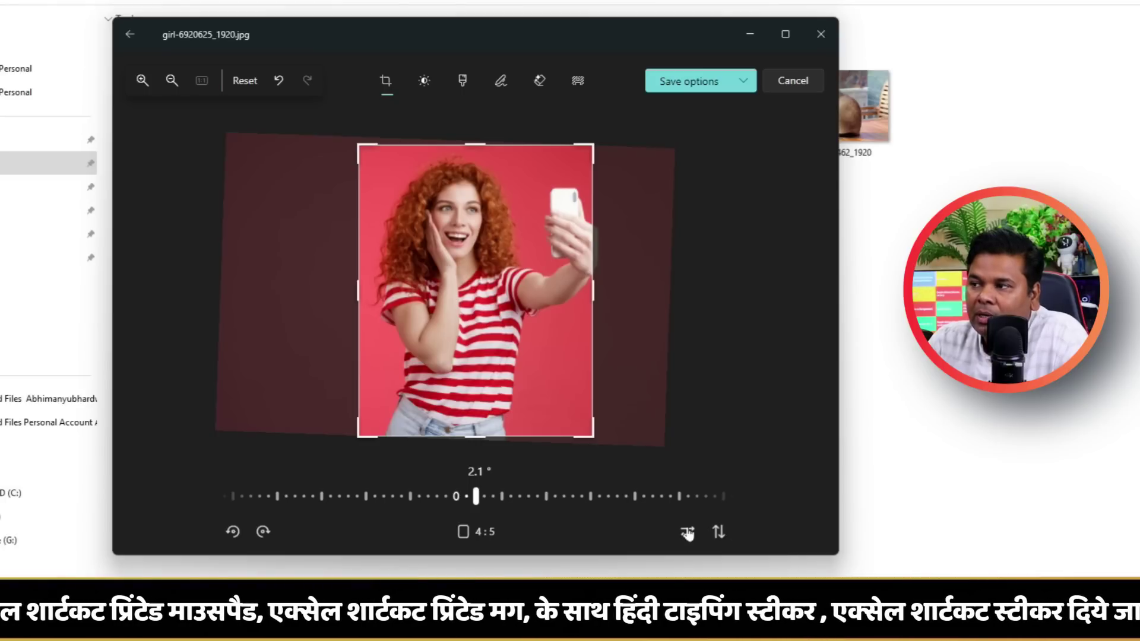
{"action": "left_click", "coordinate": [688, 530]}
{"action": "left_click", "coordinate": [687, 530]}
{"action": "left_click", "coordinate": [688, 530]}
{"action": "left_click", "coordinate": [720, 532]}
{"action": "left_click", "coordinate": [721, 534]}
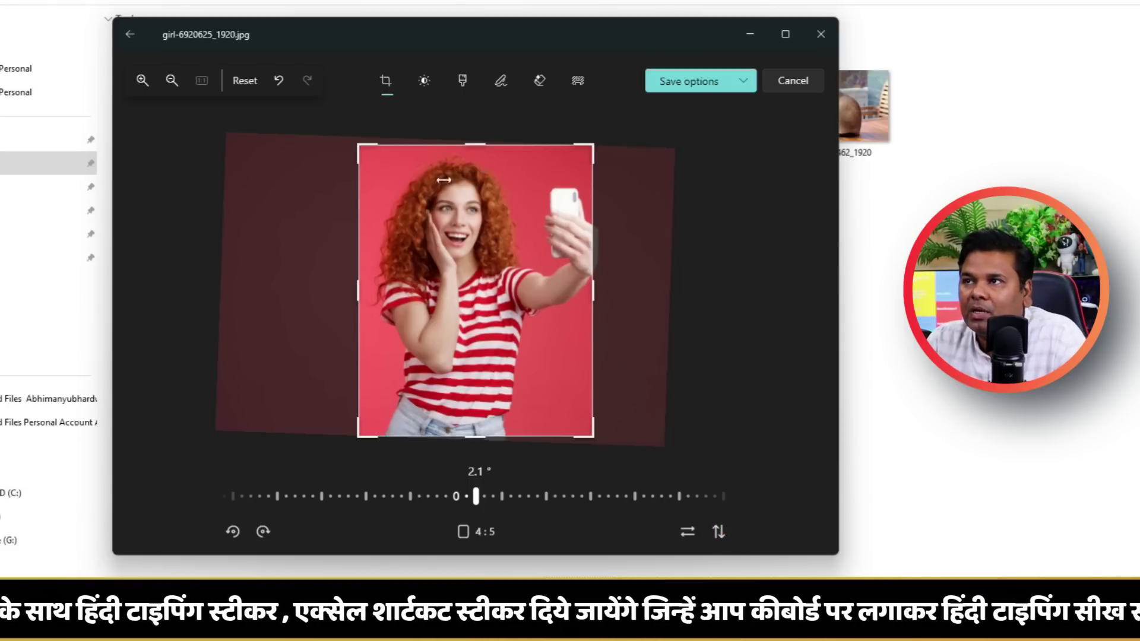
Open the light and colour adjustments and try different sharpness and saturation values on the photo.
{"action": "left_click", "coordinate": [426, 82]}
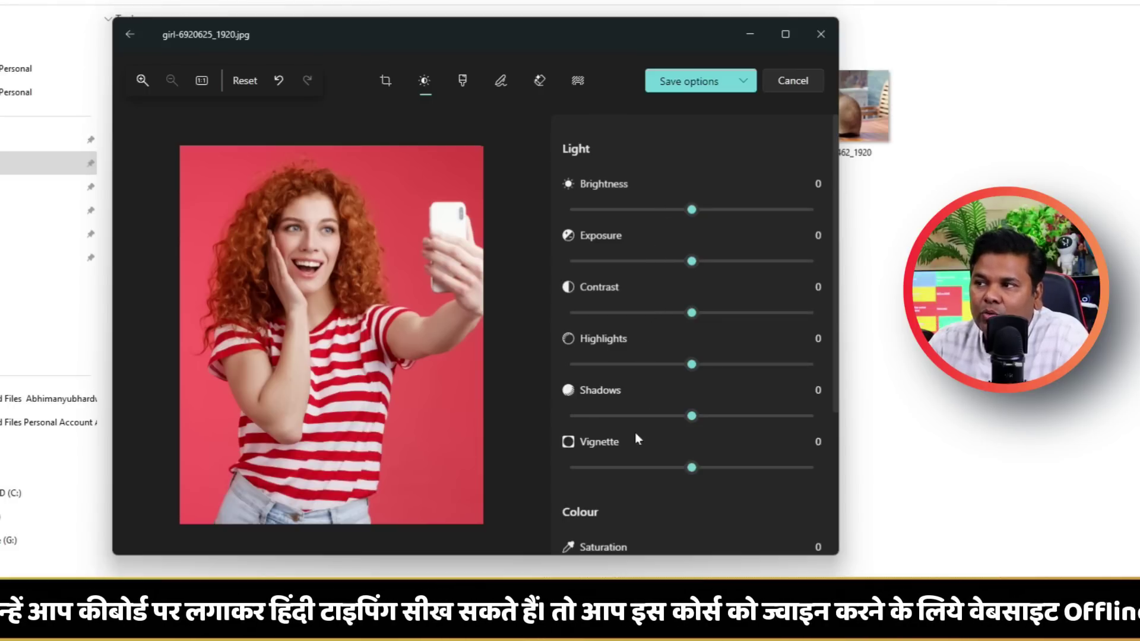
{"action": "scroll", "coordinate": [637, 437], "scroll_direction": "down", "scroll_amount": 3}
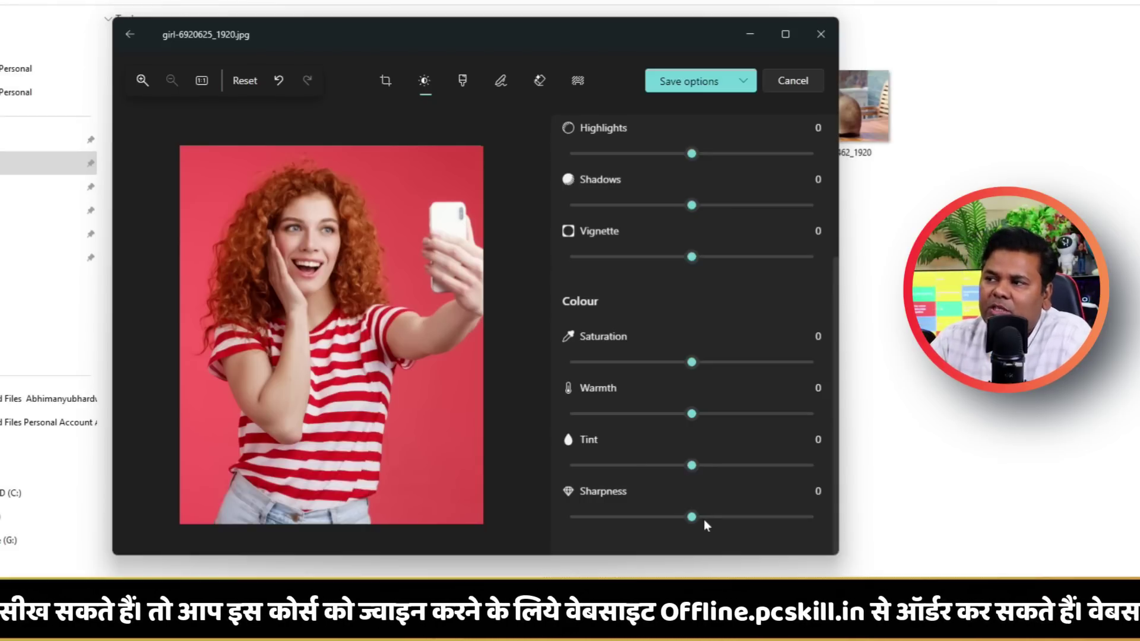
{"action": "mouse_move", "coordinate": [692, 517]}
{"action": "left_mouse_down"}
{"action": "mouse_move", "coordinate": [758, 520]}
{"action": "mouse_move", "coordinate": [682, 529]}
{"action": "left_mouse_up"}
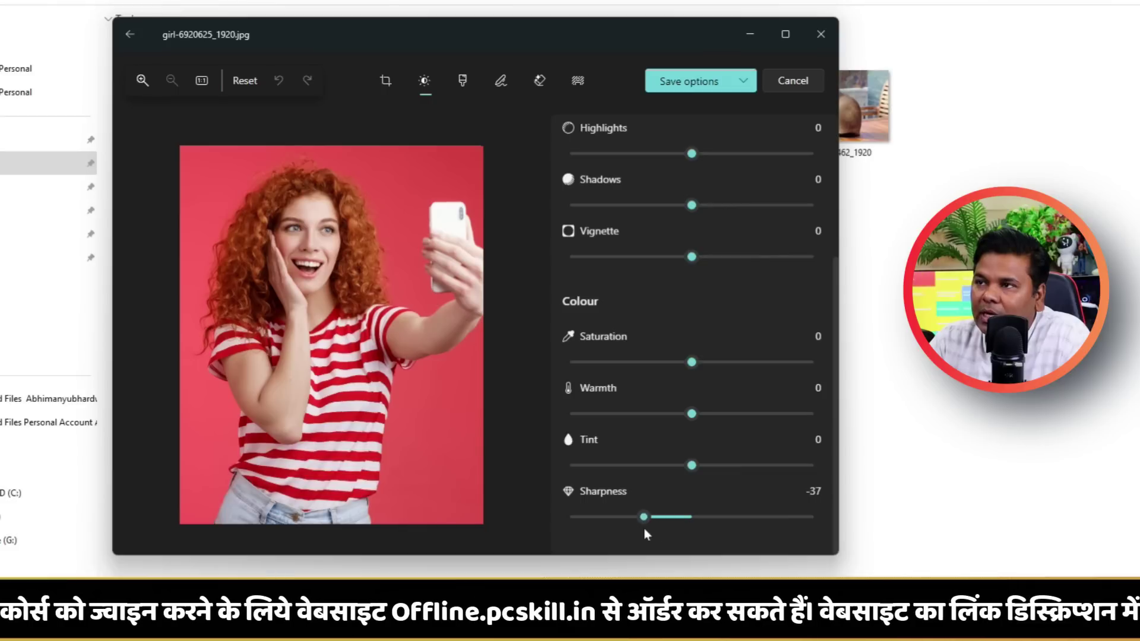
{"action": "left_click_drag", "start_coordinate": [783, 527], "coordinate": [726, 523]}
{"action": "mouse_move", "coordinate": [691, 362]}
{"action": "left_mouse_down"}
{"action": "mouse_move", "coordinate": [754, 359]}
{"action": "mouse_move", "coordinate": [564, 359]}
{"action": "mouse_move", "coordinate": [689, 365]}
{"action": "left_mouse_up"}
{"action": "scroll", "coordinate": [675, 347], "scroll_direction": "up", "scroll_amount": 3}
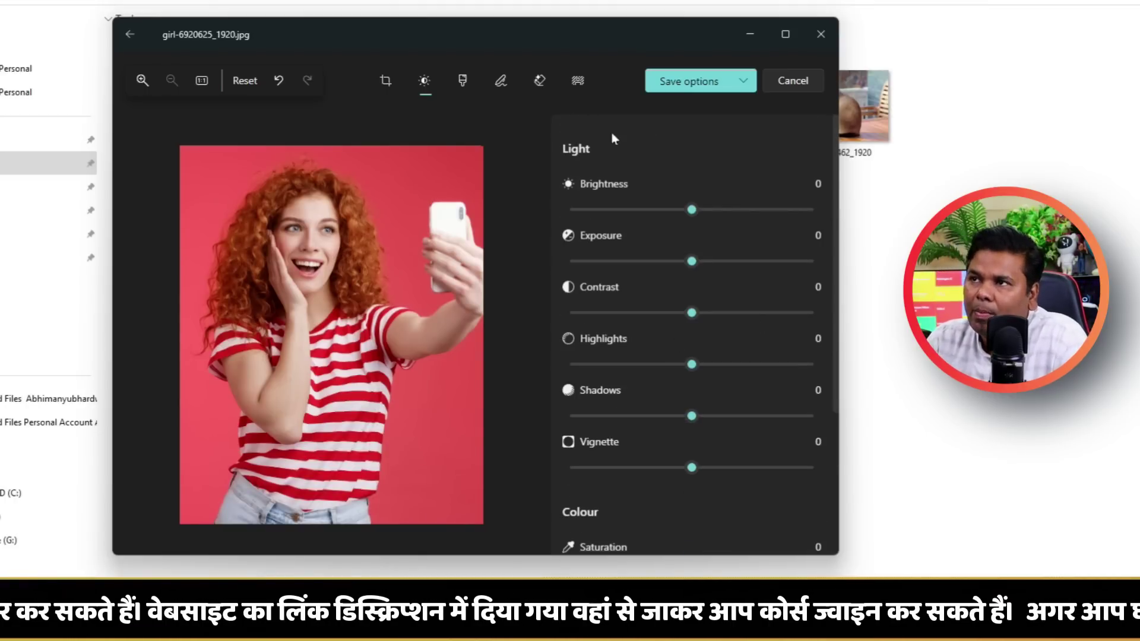
Stay in the editor, reset all edits to restore the original photo, and maximize the window.
{"action": "left_click", "coordinate": [128, 36]}
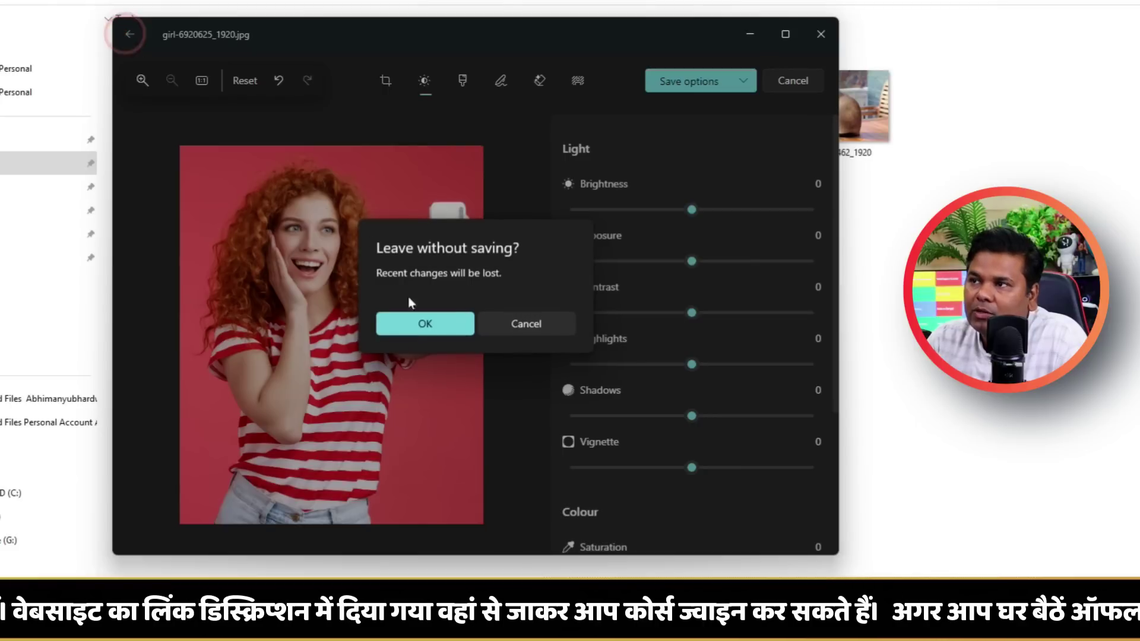
{"action": "left_click", "coordinate": [506, 321]}
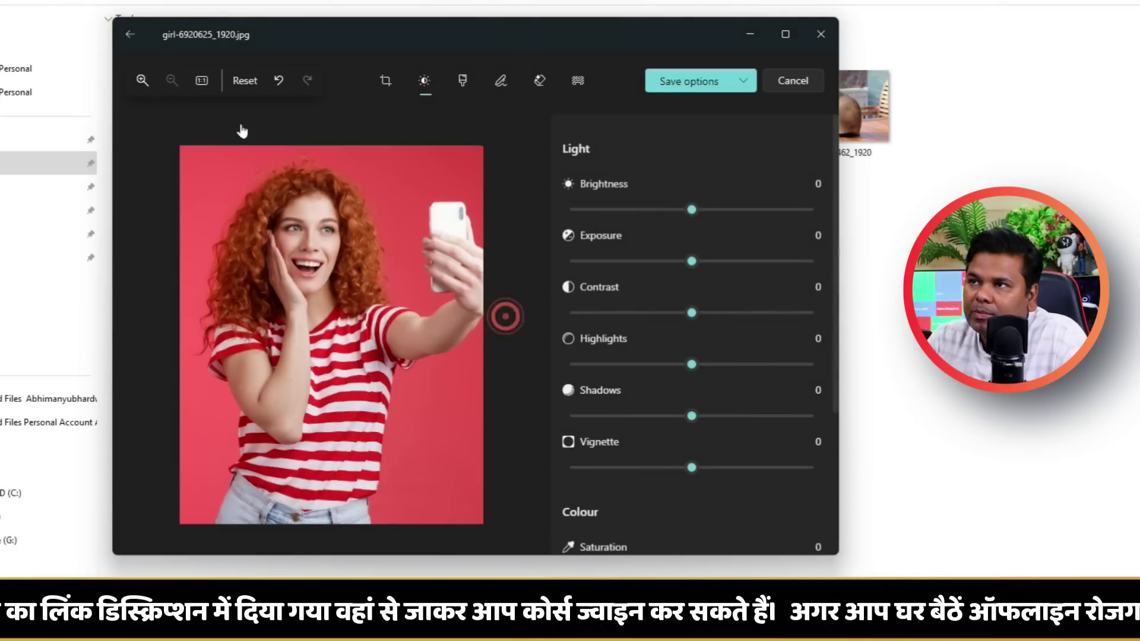
{"action": "left_click", "coordinate": [244, 83]}
{"action": "left_click", "coordinate": [437, 343]}
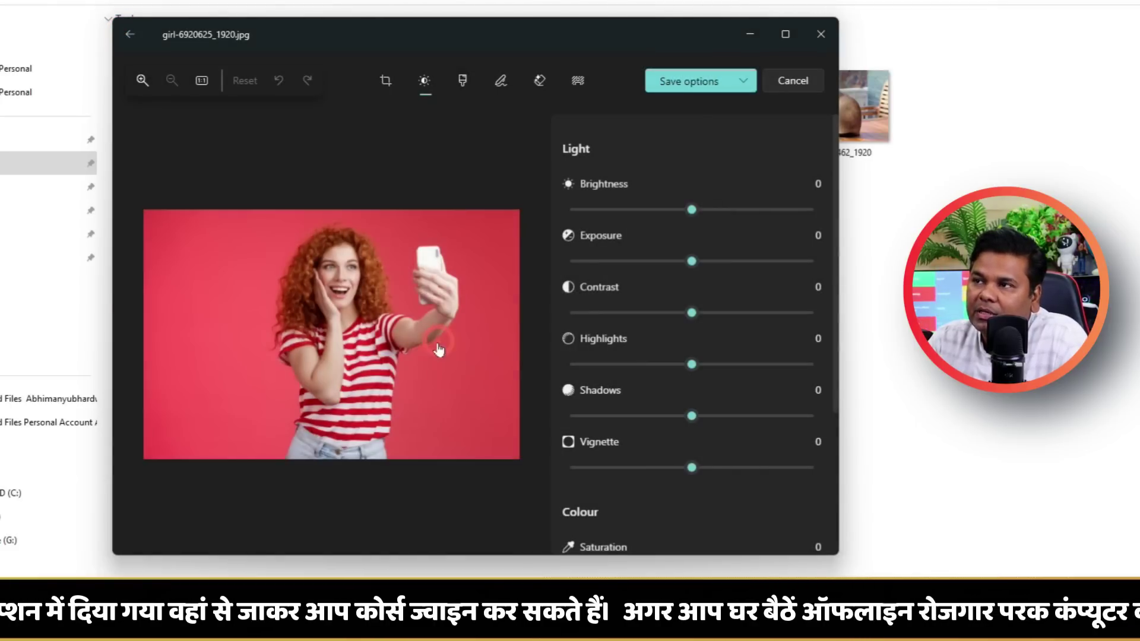
{"action": "left_click", "coordinate": [786, 35]}
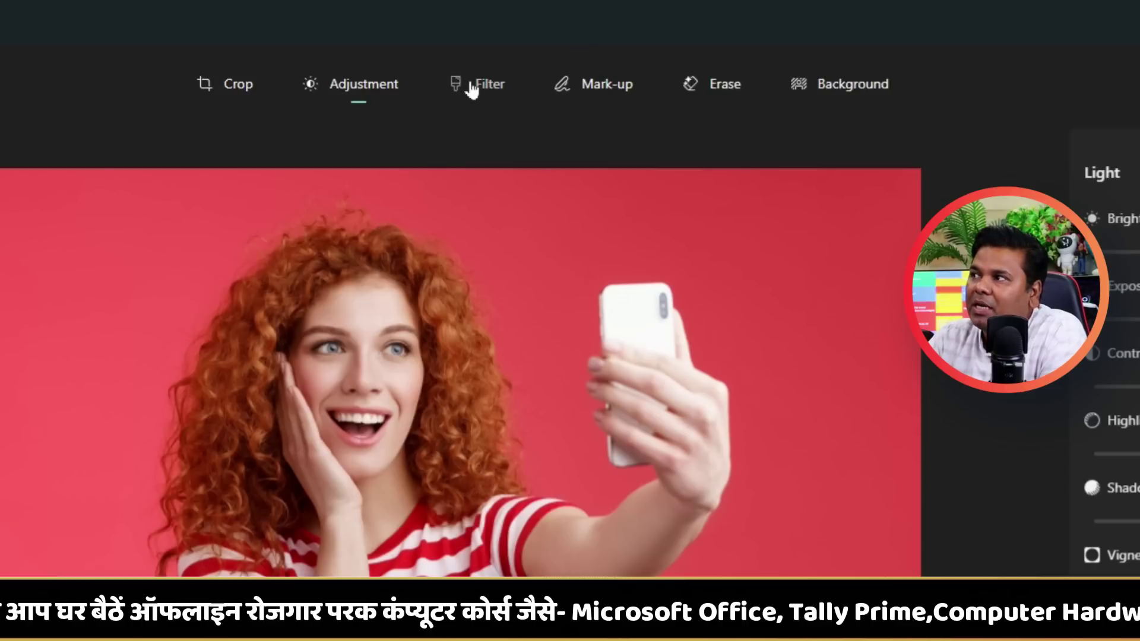
Apply Auto Enhance to the photo and try the B&W Cool and B&W Warm filters before choosing B&W.
{"action": "left_click", "coordinate": [472, 88]}
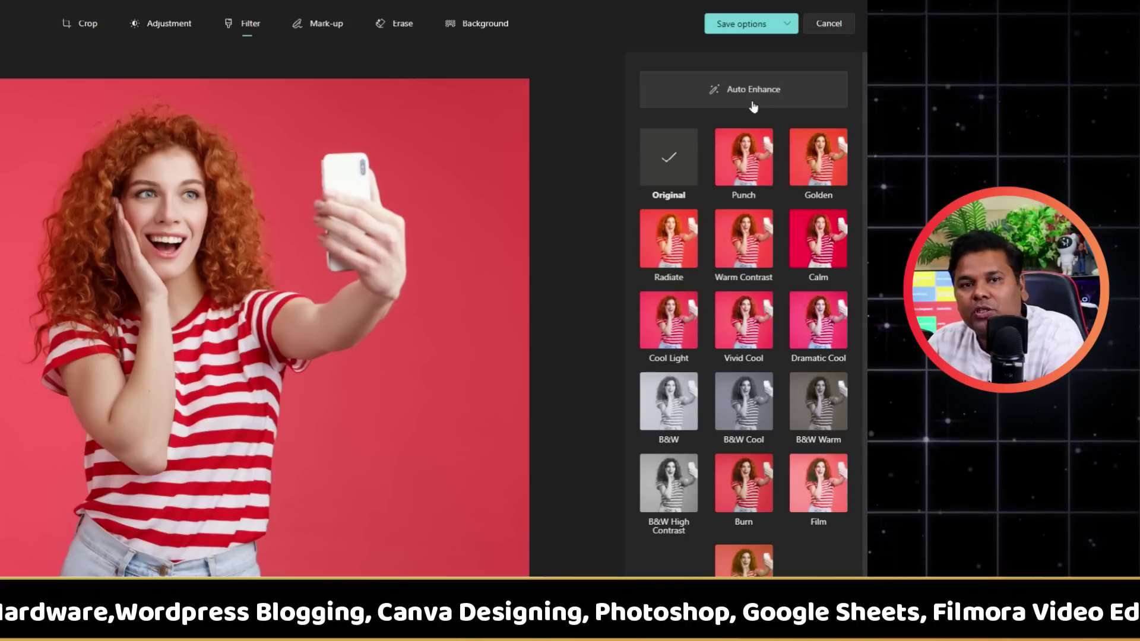
{"action": "left_click", "coordinate": [754, 106]}
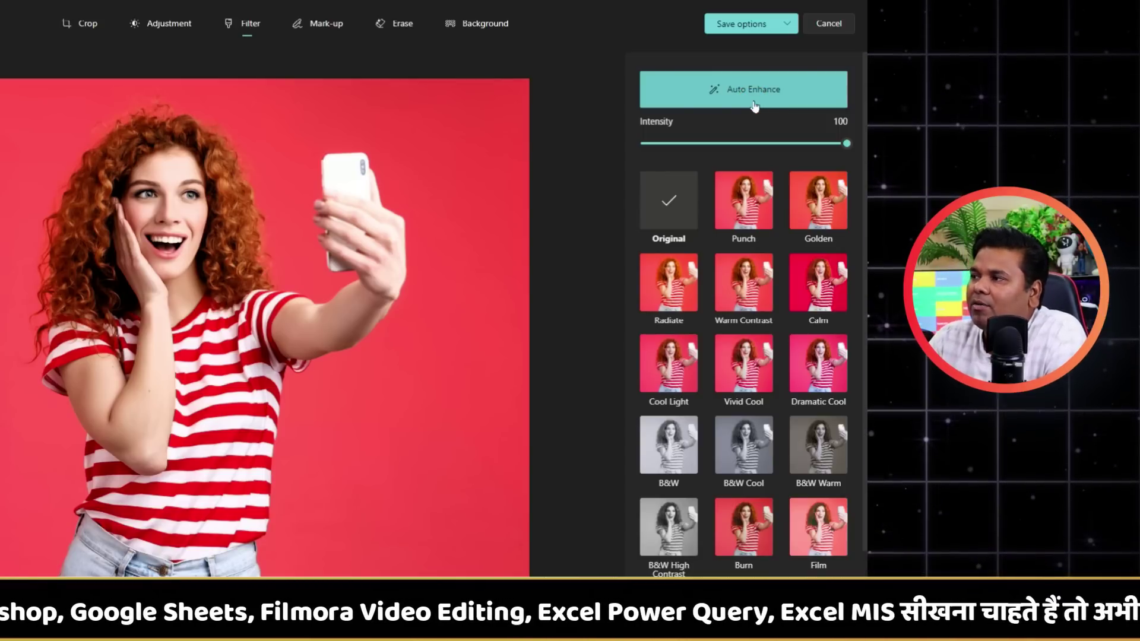
{"action": "left_click", "coordinate": [726, 472]}
{"action": "left_click", "coordinate": [818, 451]}
{"action": "left_click", "coordinate": [689, 452]}
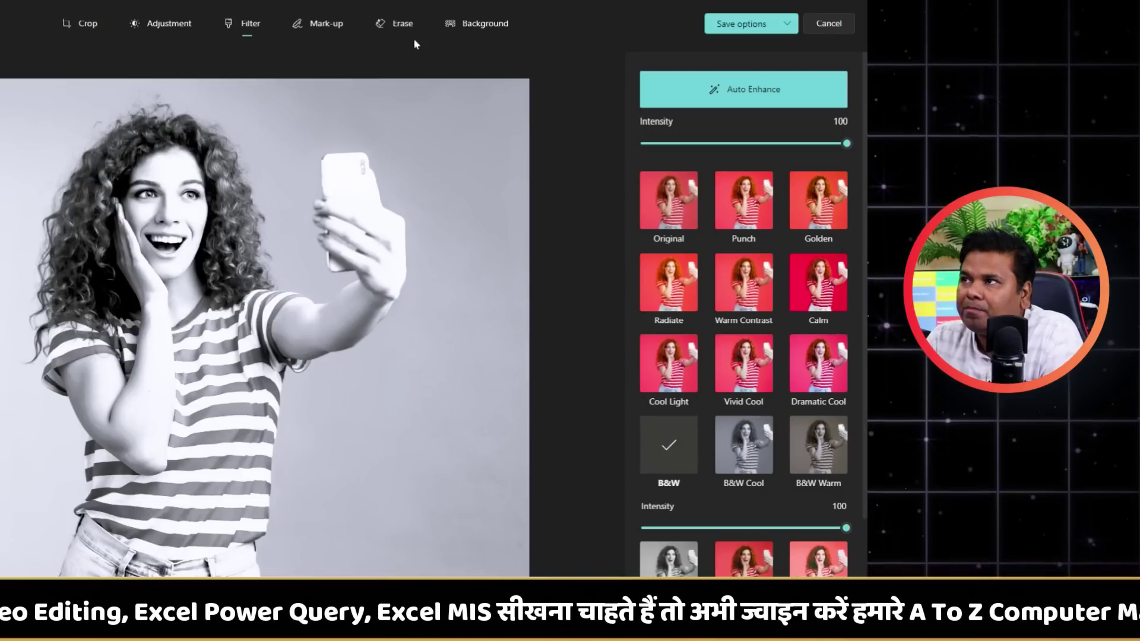
Set the mark-up pen to a dark blue freehand line without arrowheads and draw several strokes on both sides of the woman.
{"action": "left_click", "coordinate": [320, 27]}
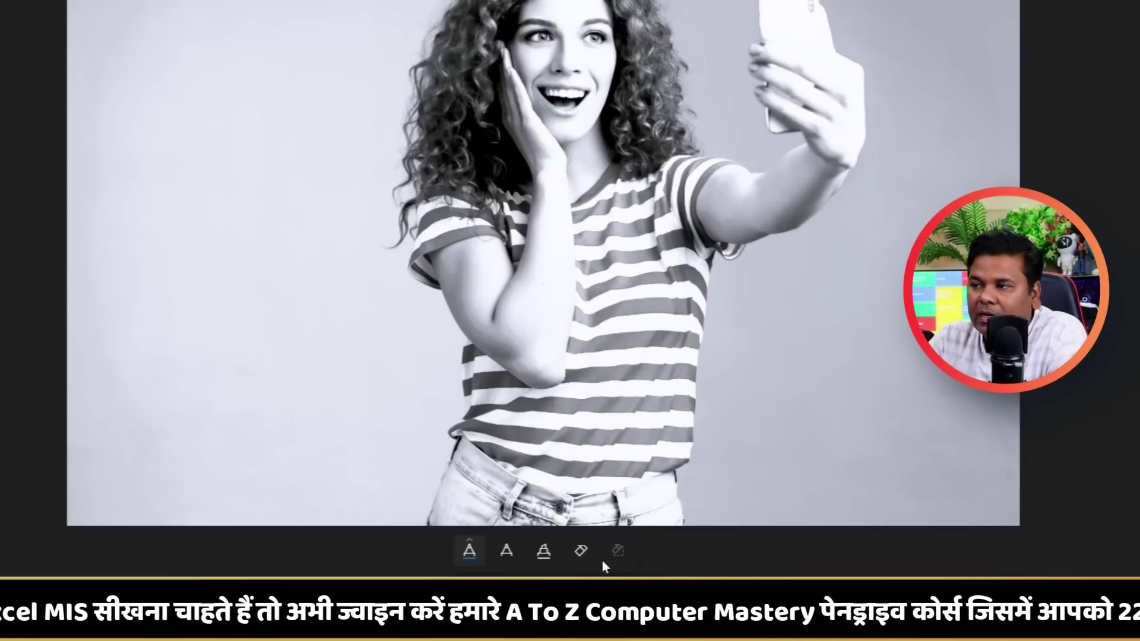
{"action": "left_click", "coordinate": [470, 551]}
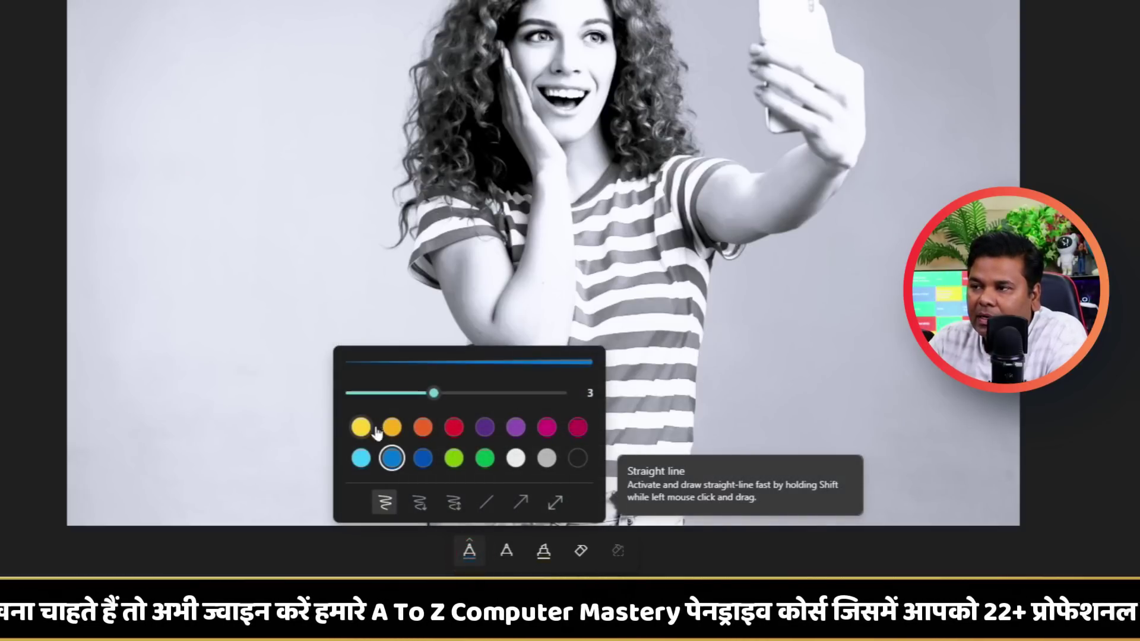
{"action": "left_click", "coordinate": [454, 503]}
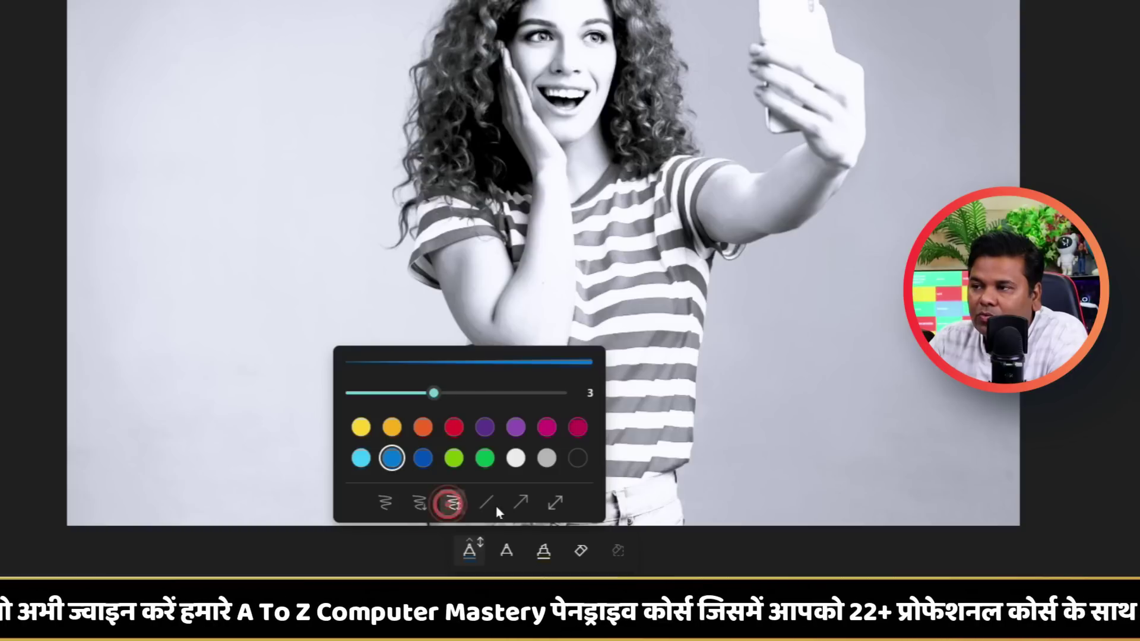
{"action": "left_click", "coordinate": [384, 504]}
{"action": "left_click", "coordinate": [423, 458]}
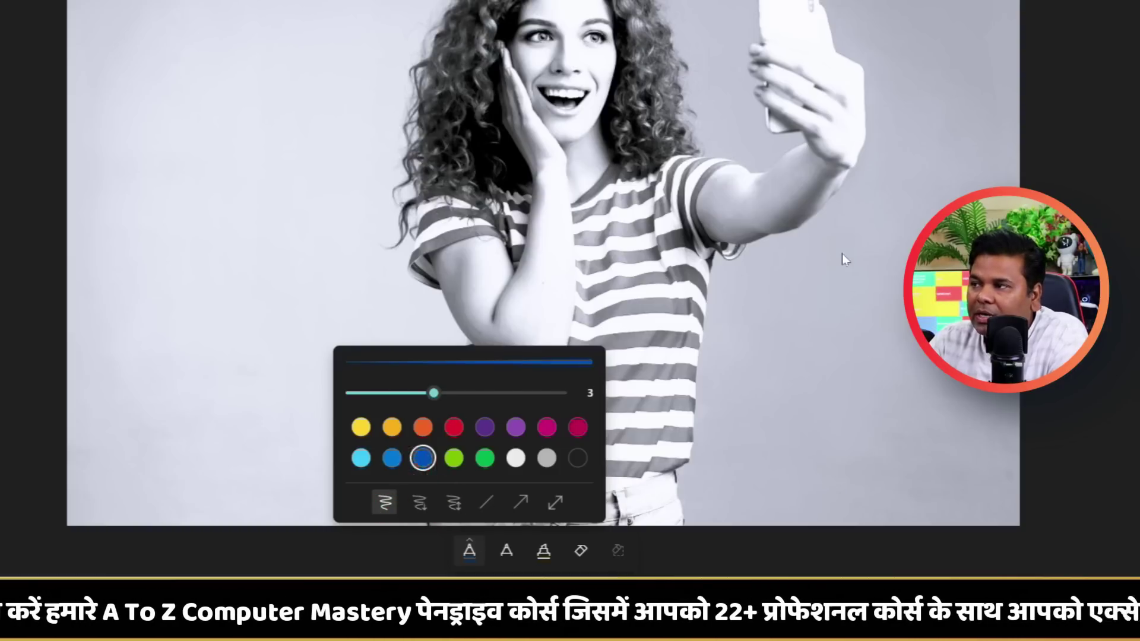
{"action": "left_click_drag", "start_coordinate": [846, 259], "coordinate": [831, 355]}
{"action": "left_click_drag", "start_coordinate": [900, 219], "coordinate": [935, 365]}
{"action": "mouse_move", "coordinate": [320, 275]}
{"action": "left_mouse_down"}
{"action": "mouse_move", "coordinate": [124, 254]}
{"action": "mouse_move", "coordinate": [241, 351]}
{"action": "left_mouse_up"}
{"action": "left_click_drag", "start_coordinate": [172, 383], "coordinate": [451, 325]}
Draw a stroke with the second mark-up pen and two more with the highlighter on the photo's background.
{"action": "left_click", "coordinate": [504, 547]}
{"action": "mouse_move", "coordinate": [806, 379]}
{"action": "left_mouse_down"}
{"action": "mouse_move", "coordinate": [839, 452]}
{"action": "mouse_move", "coordinate": [905, 469]}
{"action": "left_mouse_up"}
{"action": "left_click", "coordinate": [544, 550]}
{"action": "left_click_drag", "start_coordinate": [851, 316], "coordinate": [837, 337]}
{"action": "mouse_move", "coordinate": [790, 396]}
{"action": "left_mouse_down"}
{"action": "mouse_move", "coordinate": [832, 363]}
{"action": "mouse_move", "coordinate": [849, 399]}
{"action": "left_mouse_up"}
Erase all the mark-up strokes from both sides of the photo.
{"action": "left_click", "coordinate": [581, 551]}
{"action": "mouse_move", "coordinate": [784, 467]}
{"action": "left_mouse_down"}
{"action": "mouse_move", "coordinate": [846, 411]}
{"action": "mouse_move", "coordinate": [782, 283]}
{"action": "left_mouse_up"}
{"action": "left_click_drag", "start_coordinate": [201, 343], "coordinate": [123, 259]}
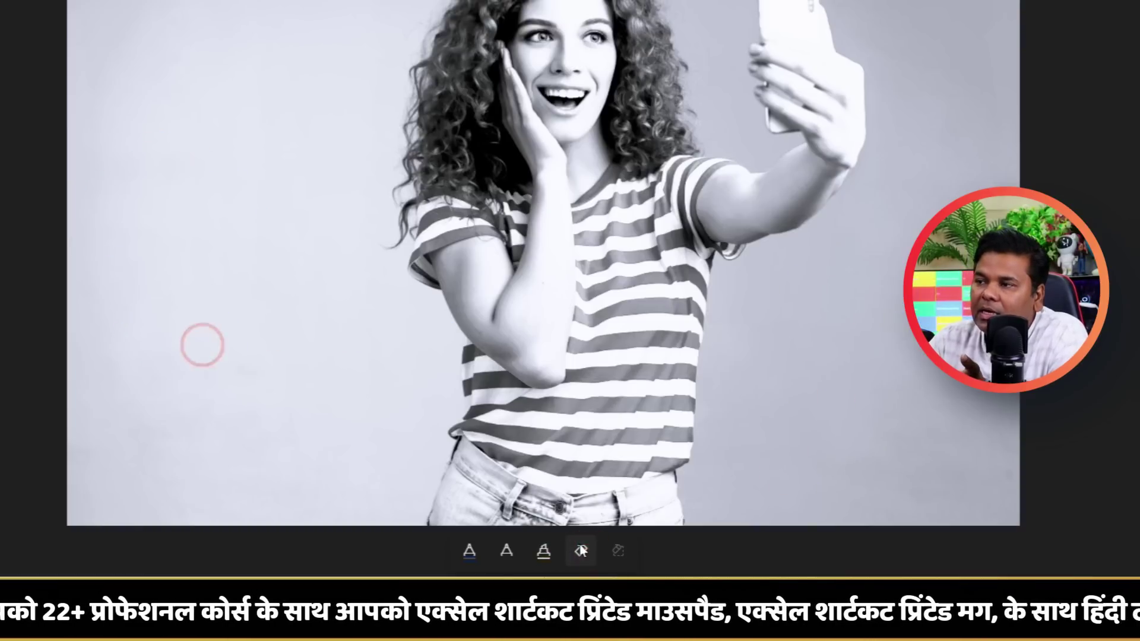
{"action": "left_click", "coordinate": [624, 554]}
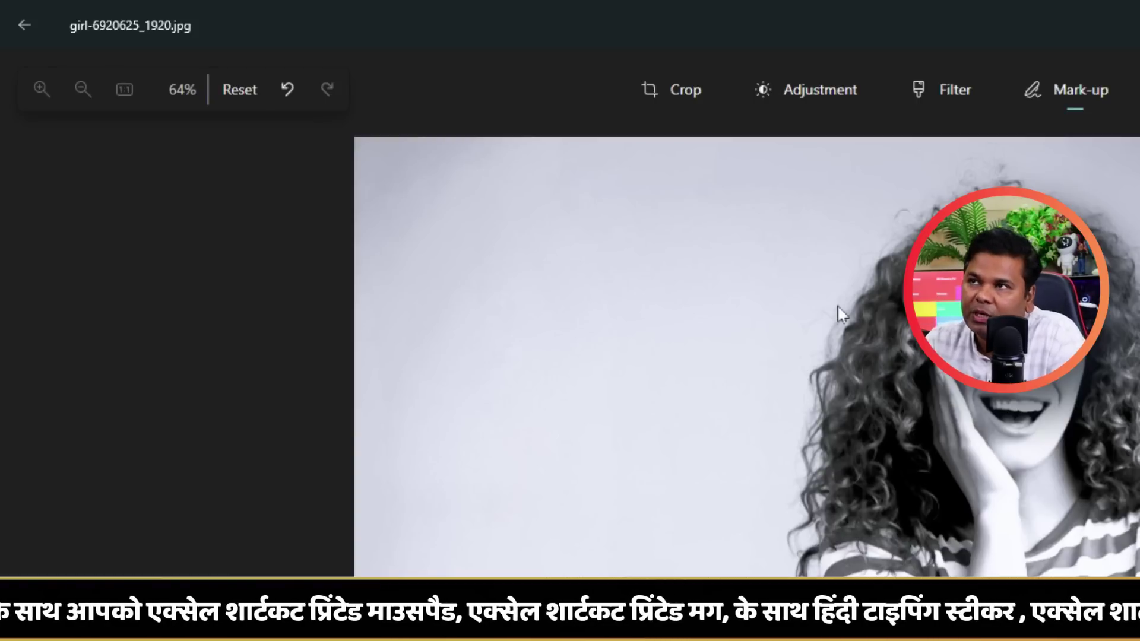
Leave the editor without saving the changes and close the photo.
{"action": "left_click", "coordinate": [24, 27]}
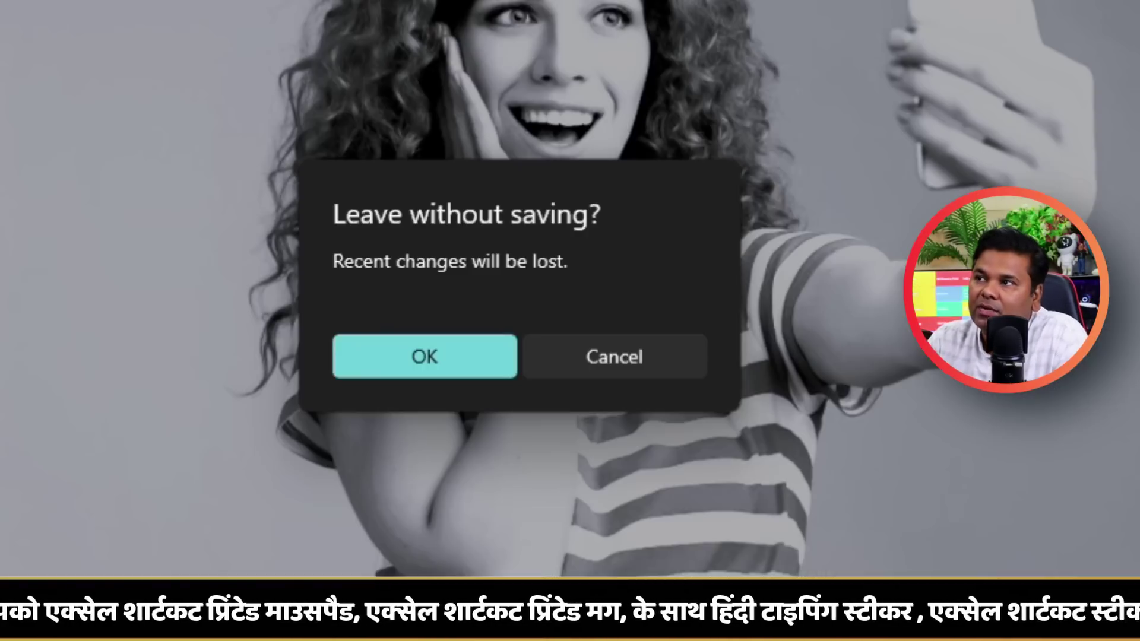
{"action": "left_click", "coordinate": [392, 352]}
{"action": "left_click", "coordinate": [1109, 24]}
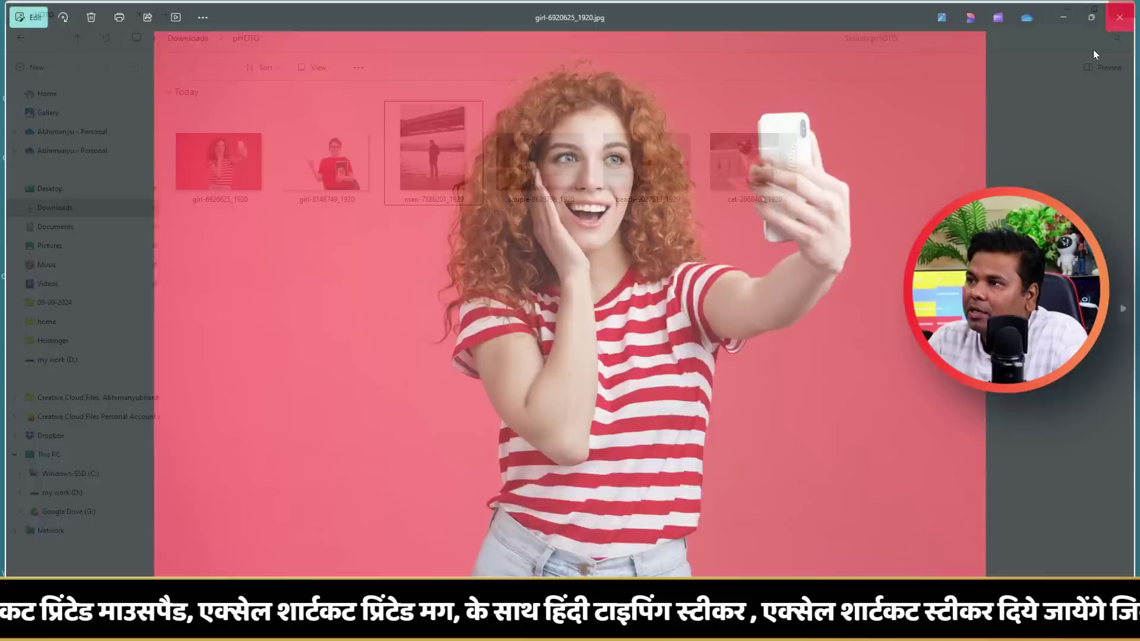
Open the sailing ship photo for editing and use Generative Erase to remove the tiny distant boat on the horizon beside the ship.
{"action": "double_click", "coordinate": [656, 155]}
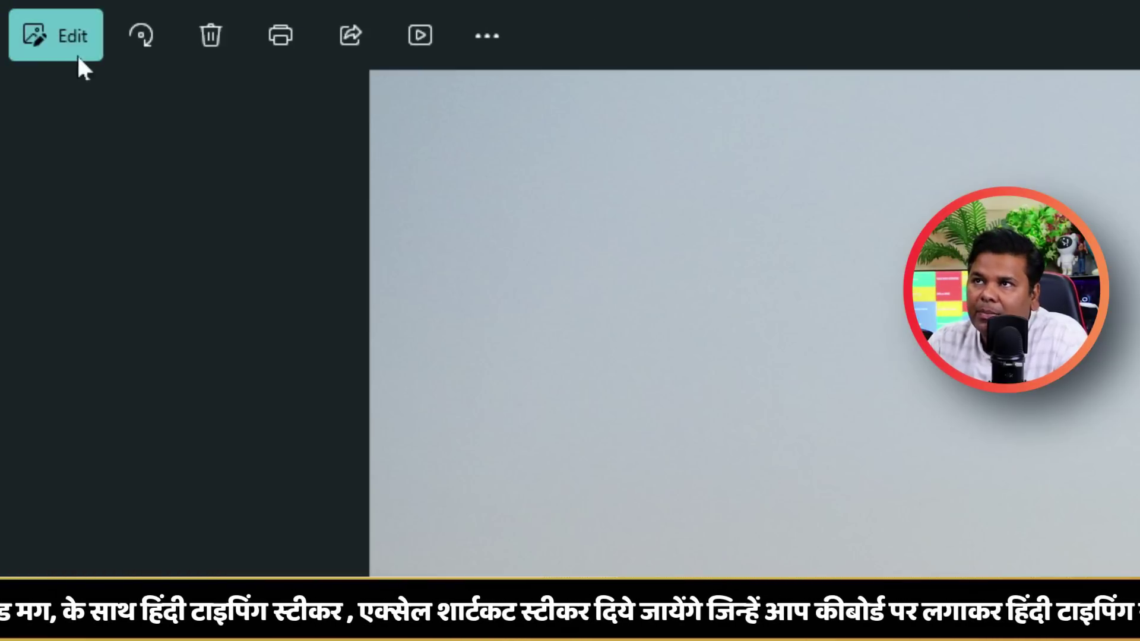
{"action": "left_click", "coordinate": [26, 15]}
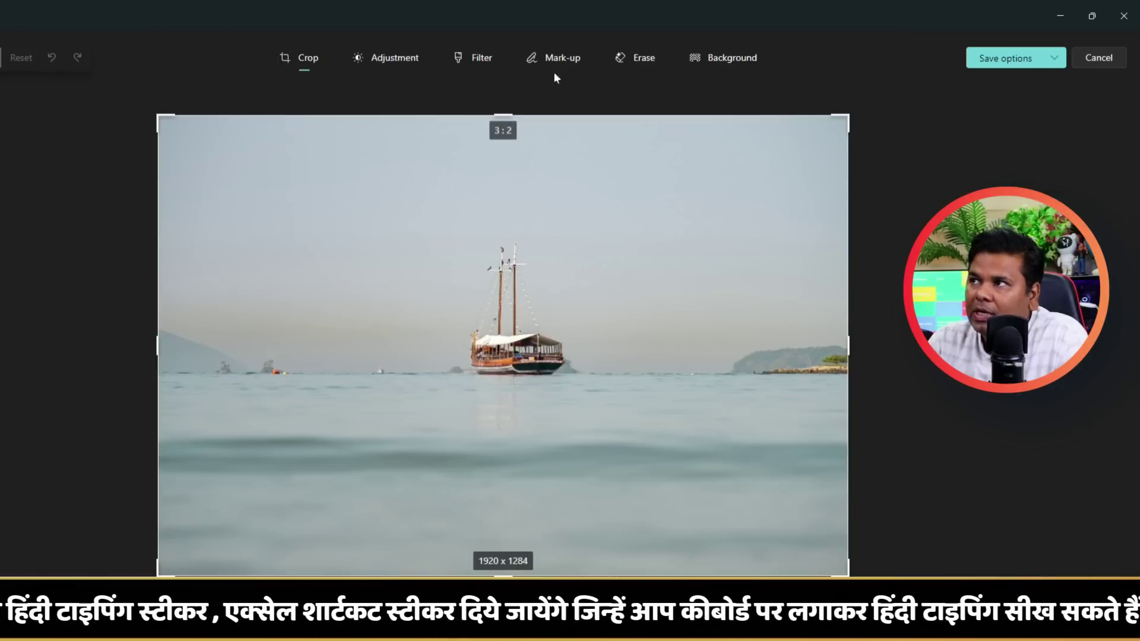
{"action": "left_click", "coordinate": [636, 65]}
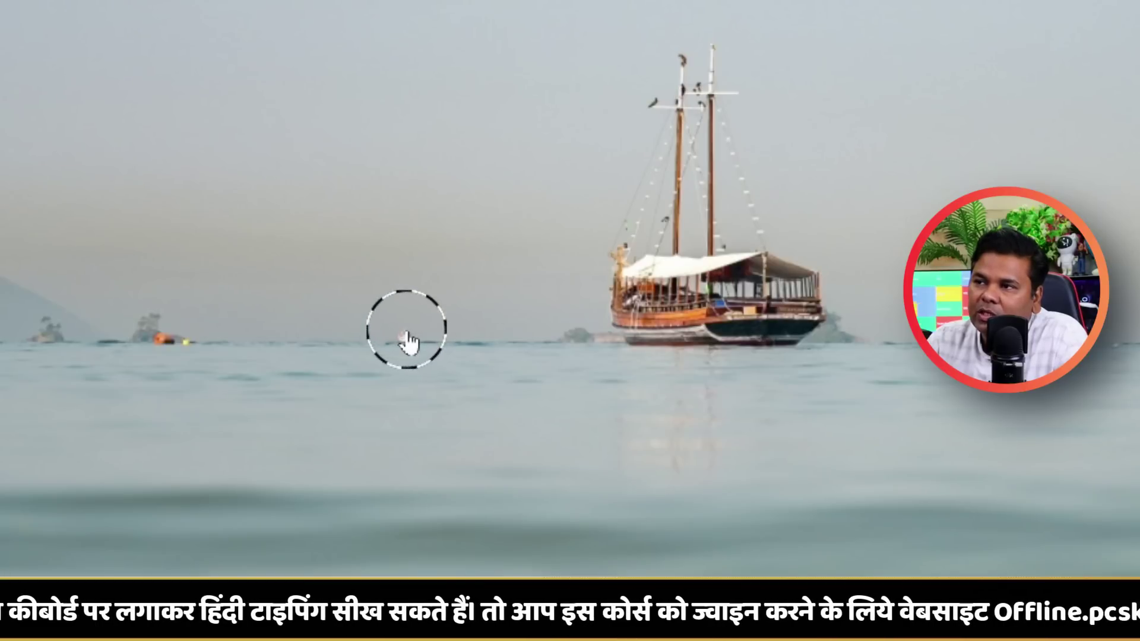
{"action": "left_click", "coordinate": [404, 338]}
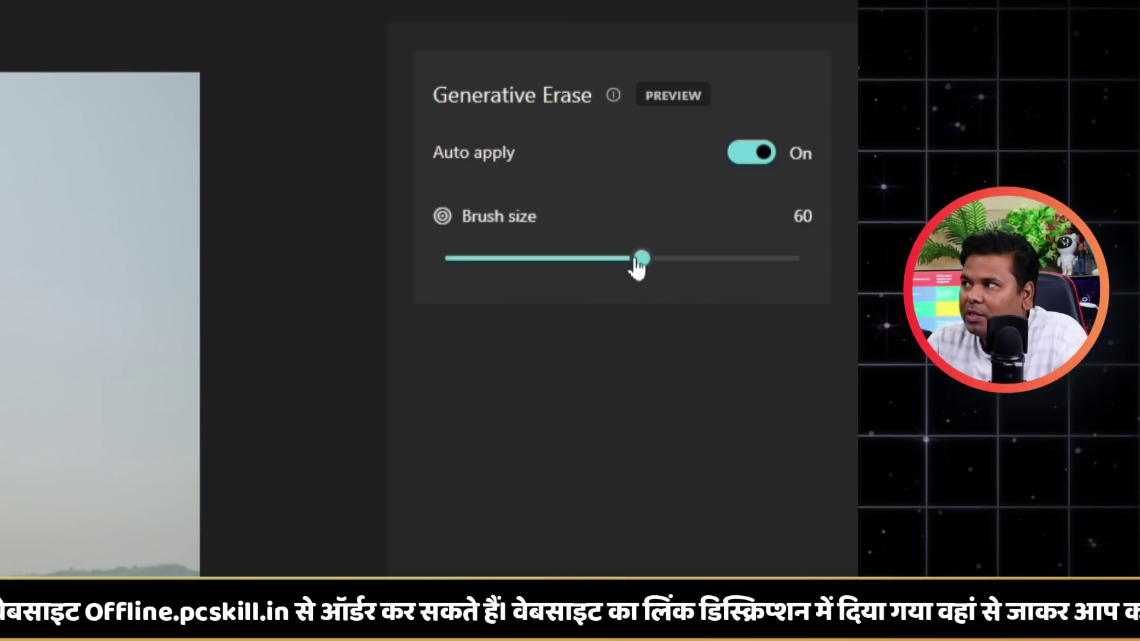
With brush size 57 and auto apply off, mask the ship and the small objects on the horizon near the hill, and erase them.
{"action": "mouse_move", "coordinate": [639, 262]}
{"action": "left_mouse_down"}
{"action": "mouse_move", "coordinate": [588, 279]}
{"action": "mouse_move", "coordinate": [588, 292]}
{"action": "mouse_move", "coordinate": [648, 293]}
{"action": "mouse_move", "coordinate": [632, 296]}
{"action": "left_mouse_up"}
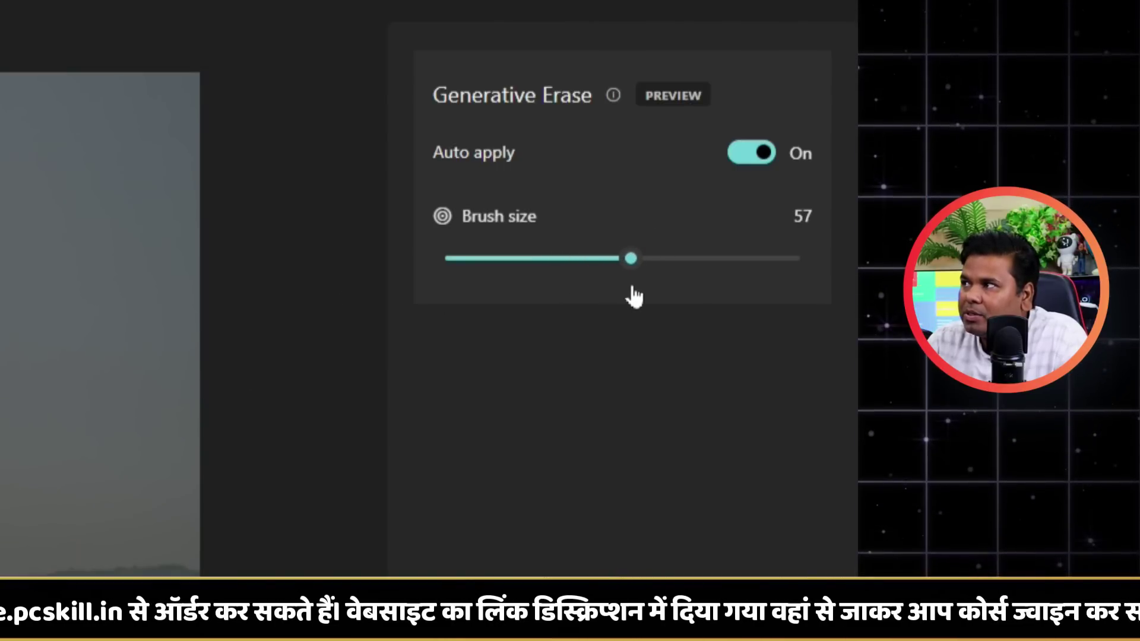
{"action": "left_click", "coordinate": [755, 166]}
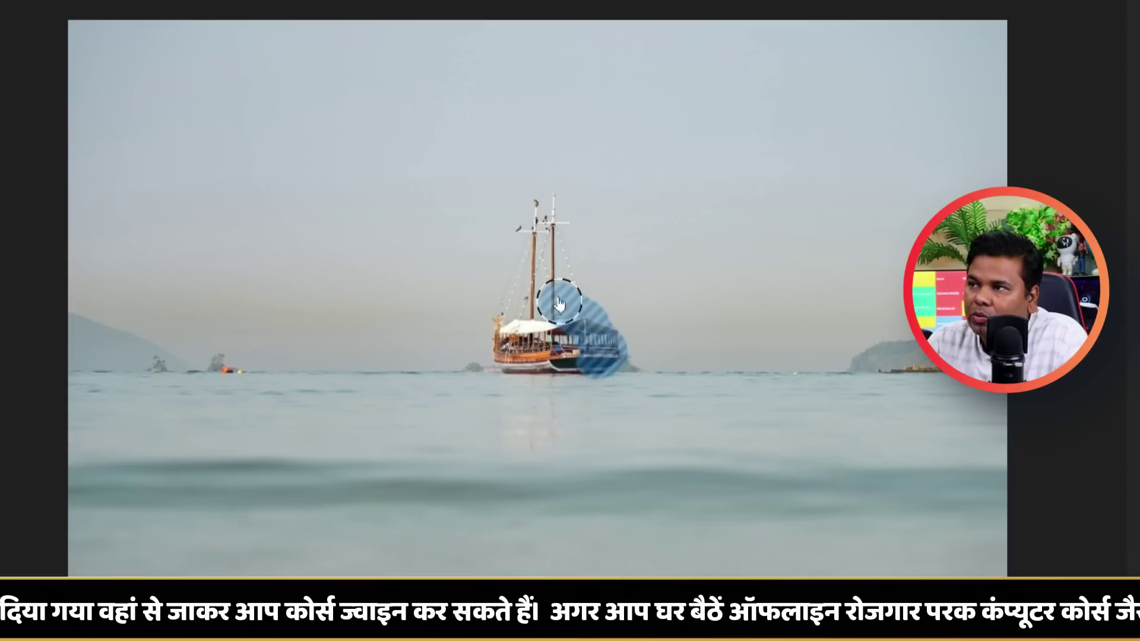
{"action": "mouse_move", "coordinate": [558, 304]}
{"action": "left_mouse_down"}
{"action": "mouse_move", "coordinate": [542, 199]}
{"action": "mouse_move", "coordinate": [502, 356]}
{"action": "mouse_move", "coordinate": [573, 375]}
{"action": "mouse_move", "coordinate": [516, 366]}
{"action": "mouse_move", "coordinate": [544, 364]}
{"action": "mouse_move", "coordinate": [479, 372]}
{"action": "mouse_move", "coordinate": [509, 382]}
{"action": "mouse_move", "coordinate": [653, 377]}
{"action": "left_mouse_up"}
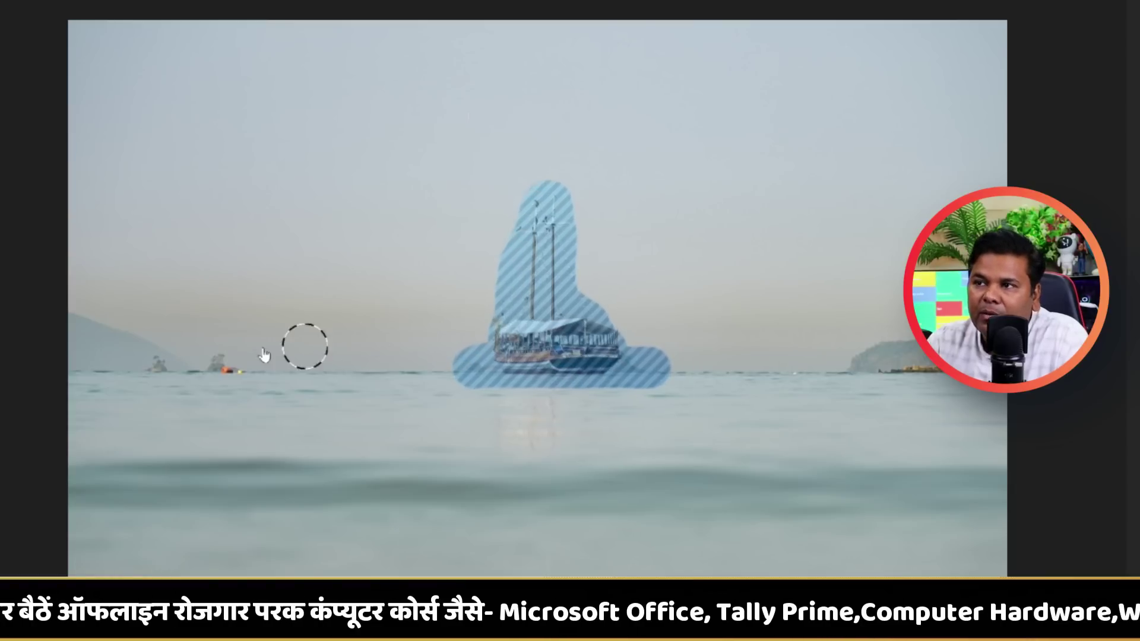
{"action": "mouse_move", "coordinate": [205, 366]}
{"action": "left_mouse_down"}
{"action": "mouse_move", "coordinate": [236, 364]}
{"action": "mouse_move", "coordinate": [211, 364]}
{"action": "left_mouse_up"}
{"action": "left_click", "coordinate": [153, 375]}
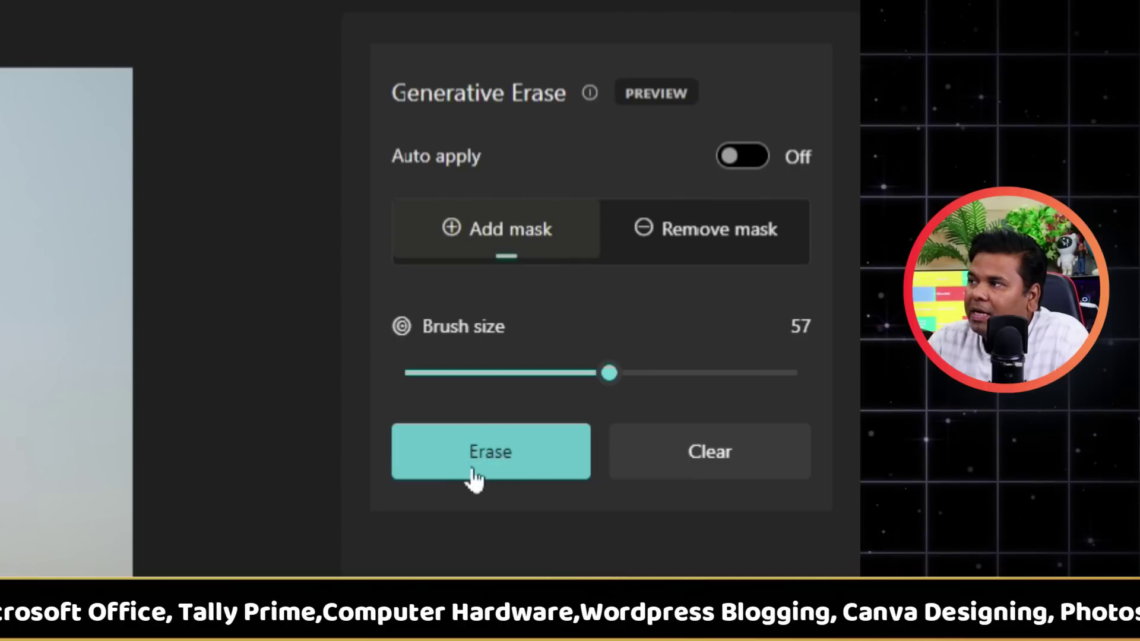
{"action": "left_click", "coordinate": [509, 466]}
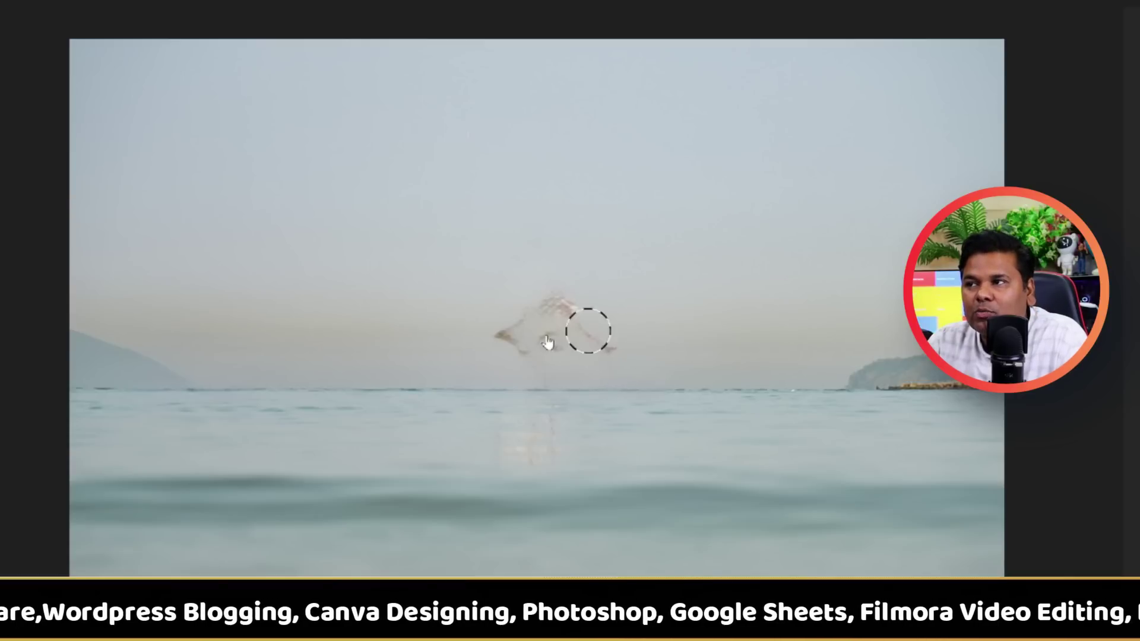
Mask and erase the leftover smudges above the horizon, and mask the ship's reflection in the water.
{"action": "mouse_move", "coordinate": [482, 364]}
{"action": "left_mouse_down"}
{"action": "mouse_move", "coordinate": [535, 310]}
{"action": "mouse_move", "coordinate": [613, 332]}
{"action": "left_mouse_up"}
{"action": "left_click", "coordinate": [653, 306]}
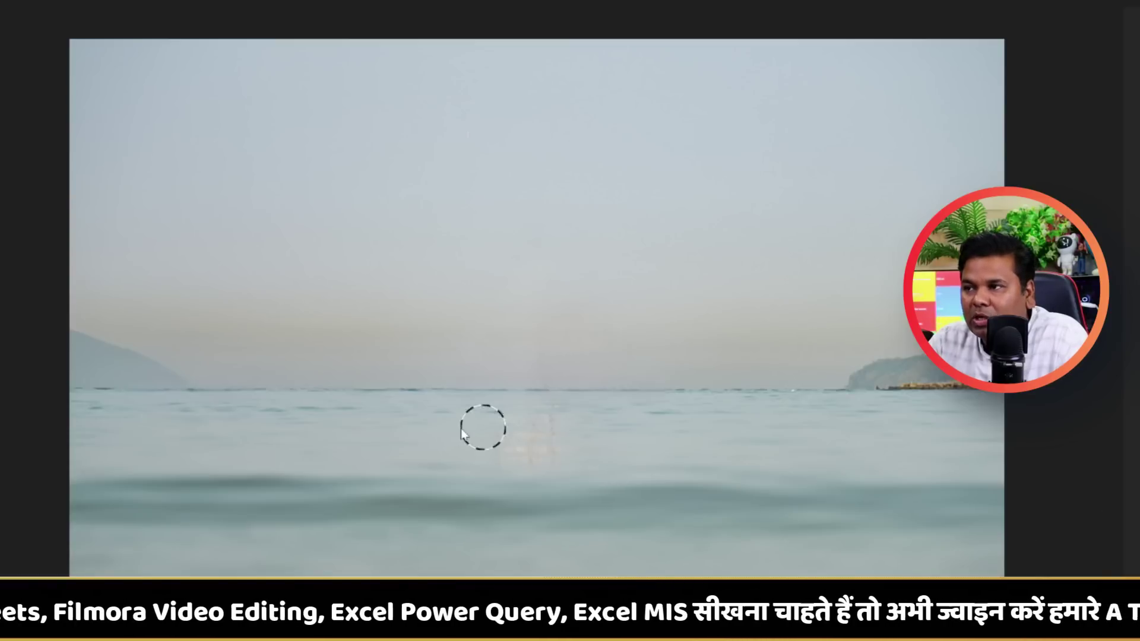
{"action": "mouse_move", "coordinate": [474, 442]}
{"action": "left_mouse_down"}
{"action": "mouse_move", "coordinate": [550, 453]}
{"action": "mouse_move", "coordinate": [564, 415]}
{"action": "left_mouse_up"}
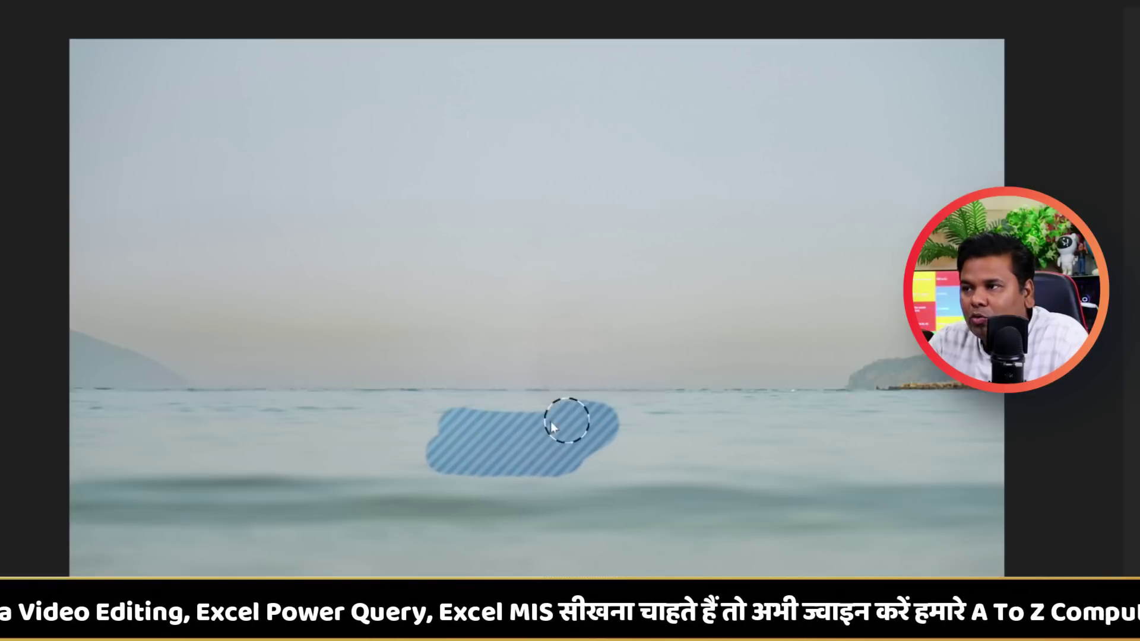